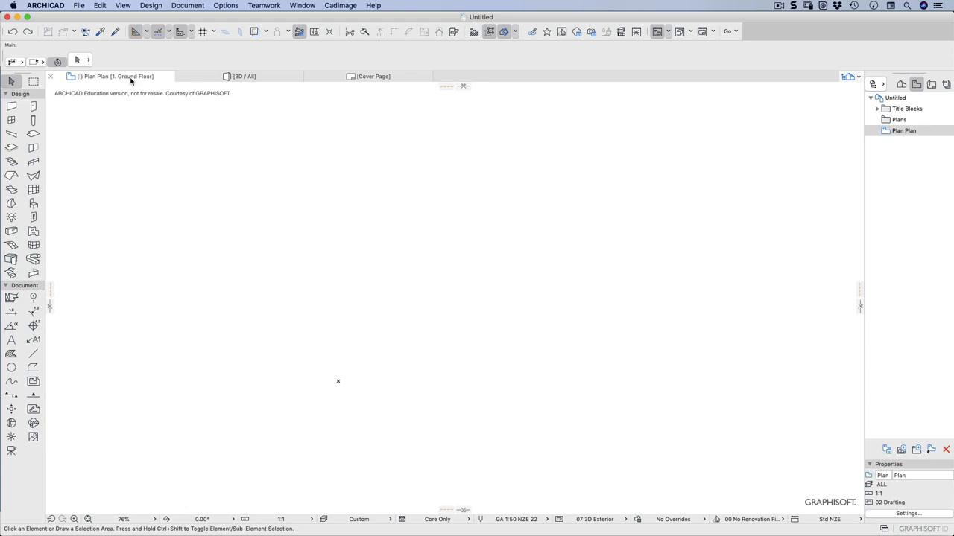
{"action": "left_click", "coordinate": [188, 74]}
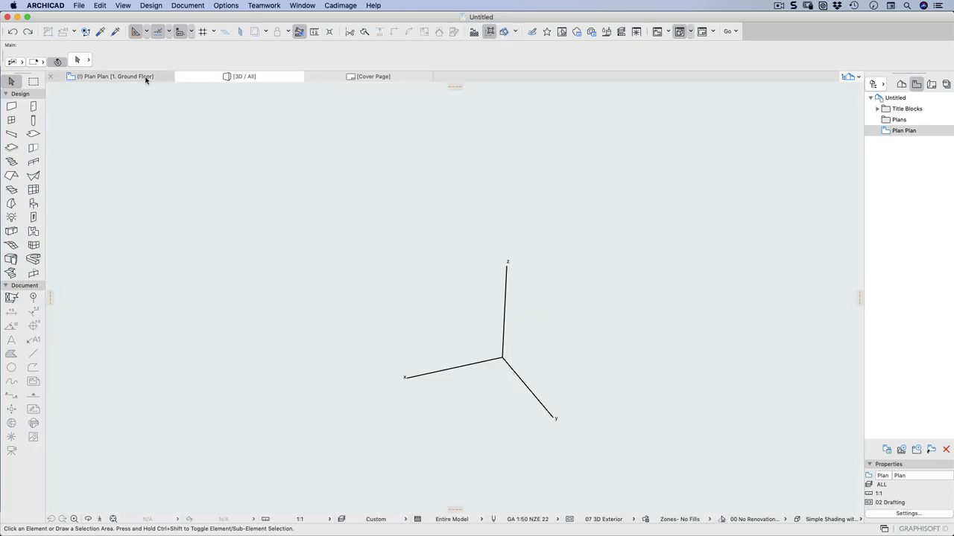
{"action": "left_click", "coordinate": [145, 77]}
{"action": "left_click", "coordinate": [203, 78]}
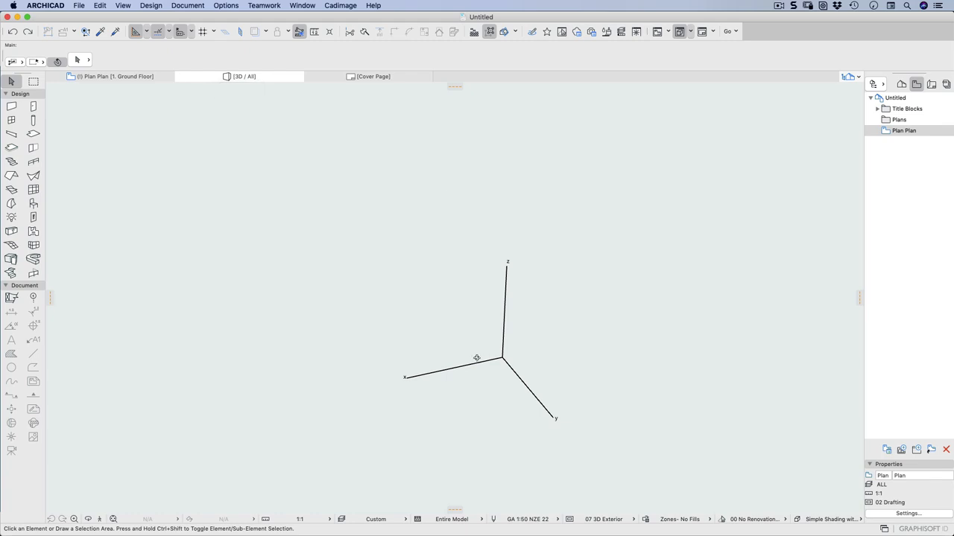
{"action": "middle_click_drag", "start_coordinate": [477, 358], "coordinate": [598, 362], "text": "shift"}
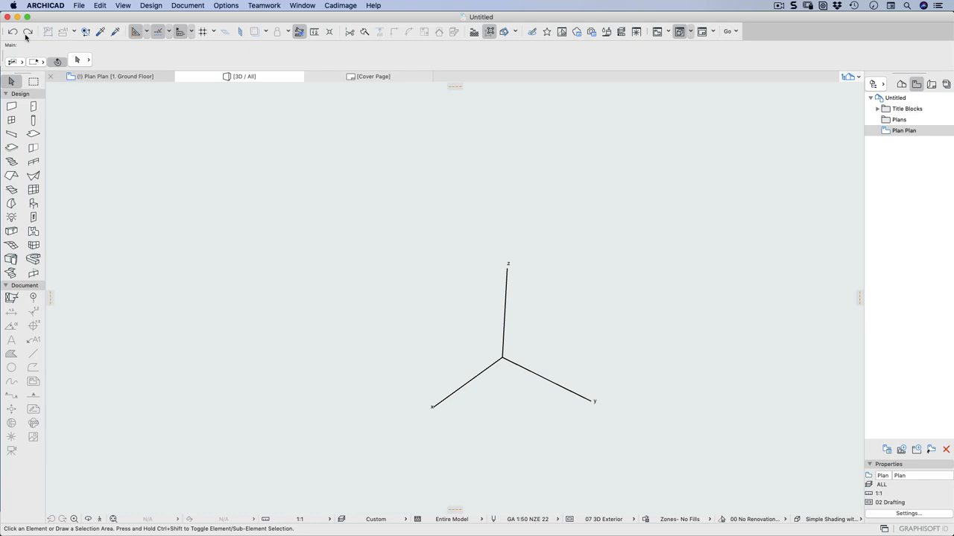
{"action": "left_click", "coordinate": [95, 79]}
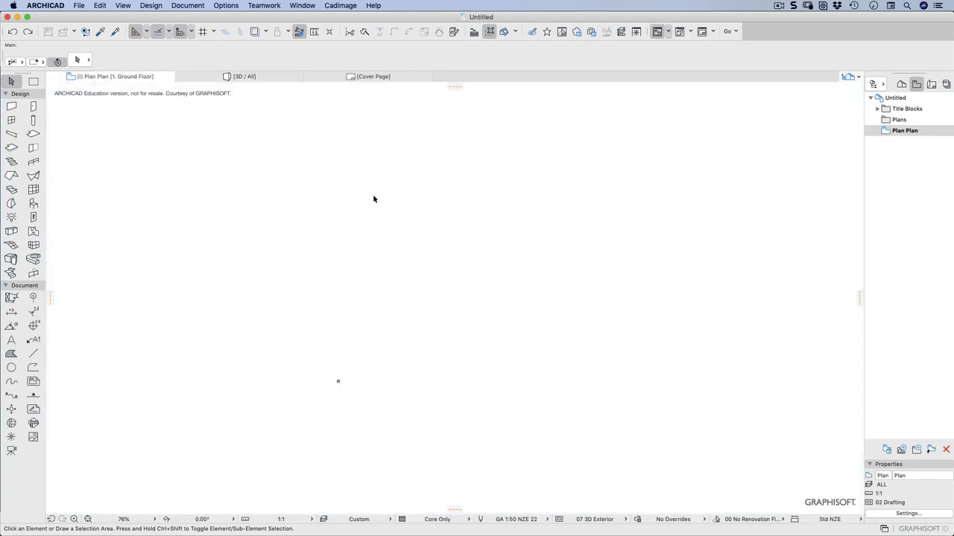
{"action": "left_click", "coordinate": [271, 234]}
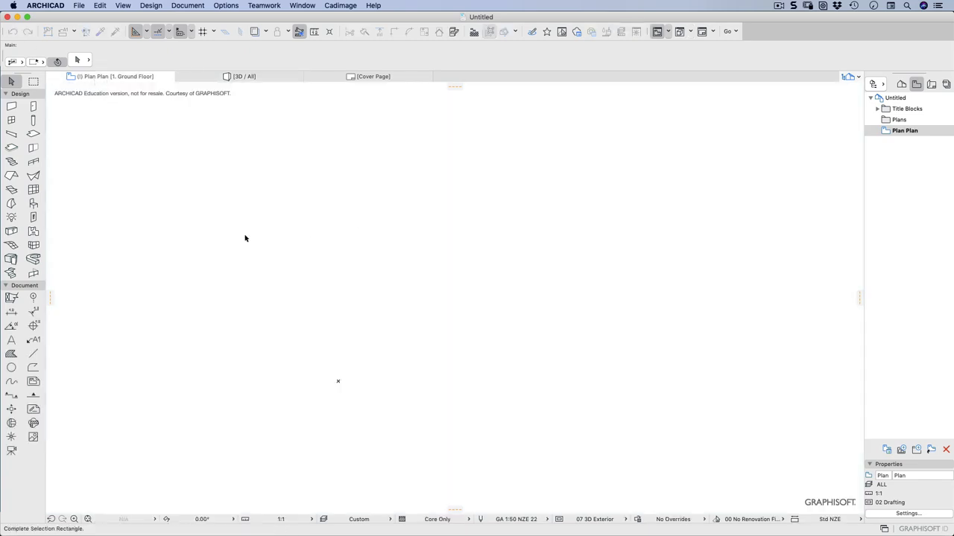
Activate the Morph tool for floor plan drawing with the plain orthogonal rectangle as its geometry method.
{"action": "left_click", "coordinate": [11, 204]}
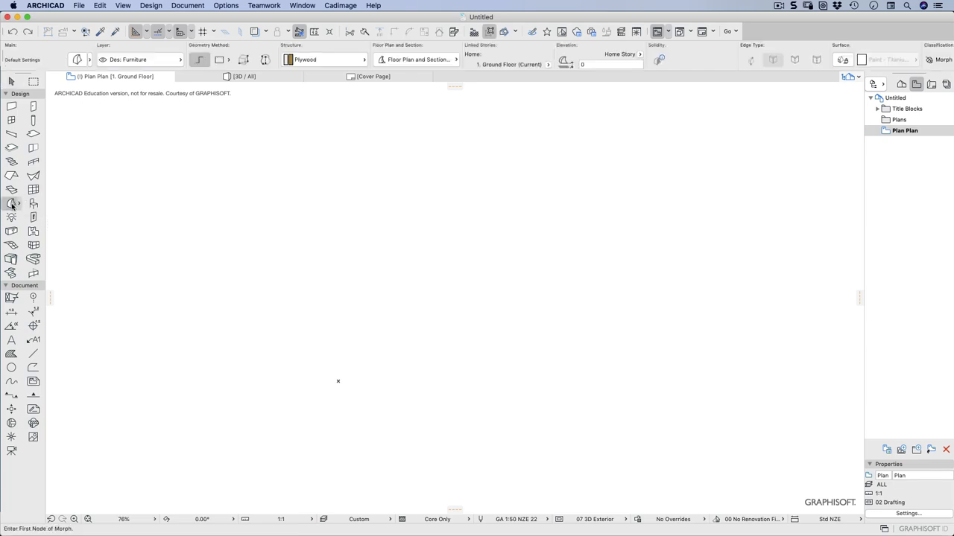
{"action": "left_click", "coordinate": [12, 205]}
{"action": "left_click", "coordinate": [219, 60]}
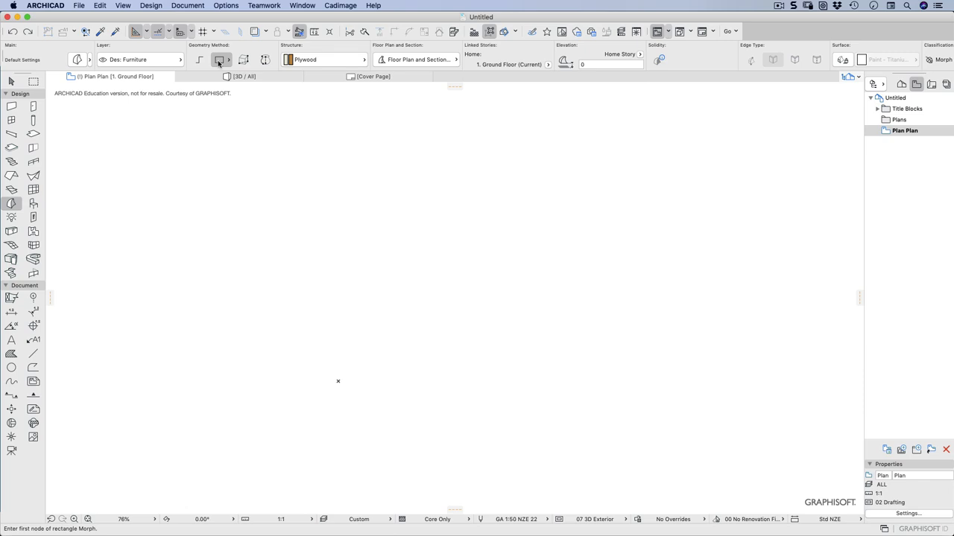
{"action": "left_click", "coordinate": [230, 61]}
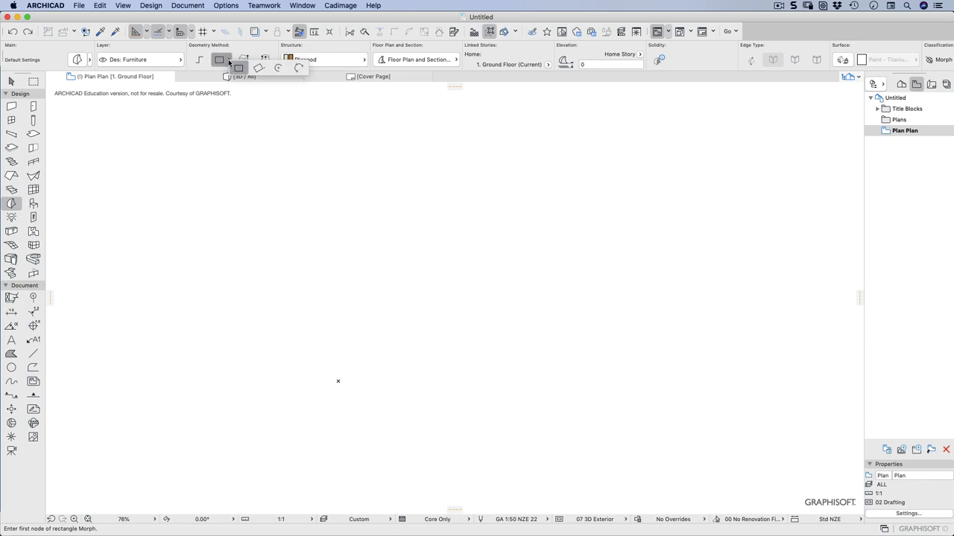
{"action": "left_click", "coordinate": [257, 69]}
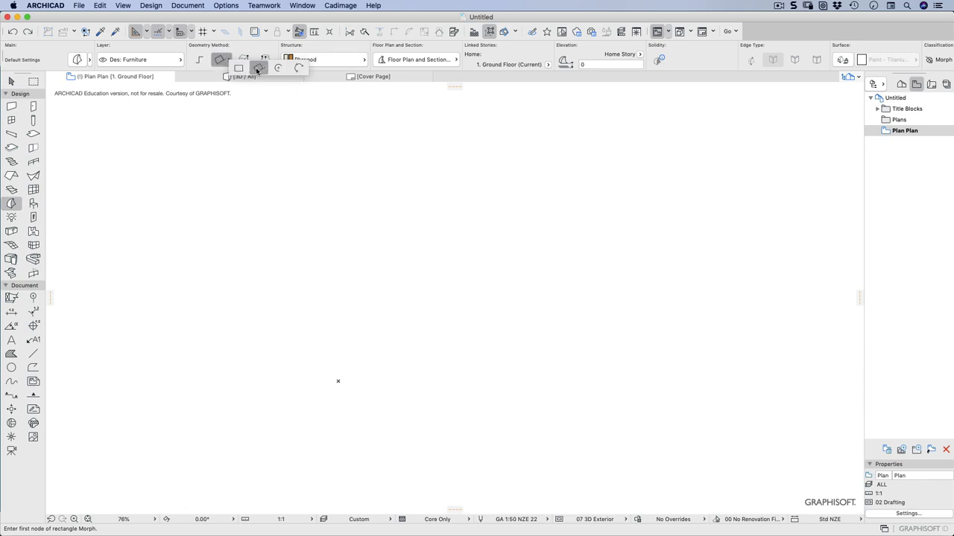
{"action": "left_click", "coordinate": [277, 69]}
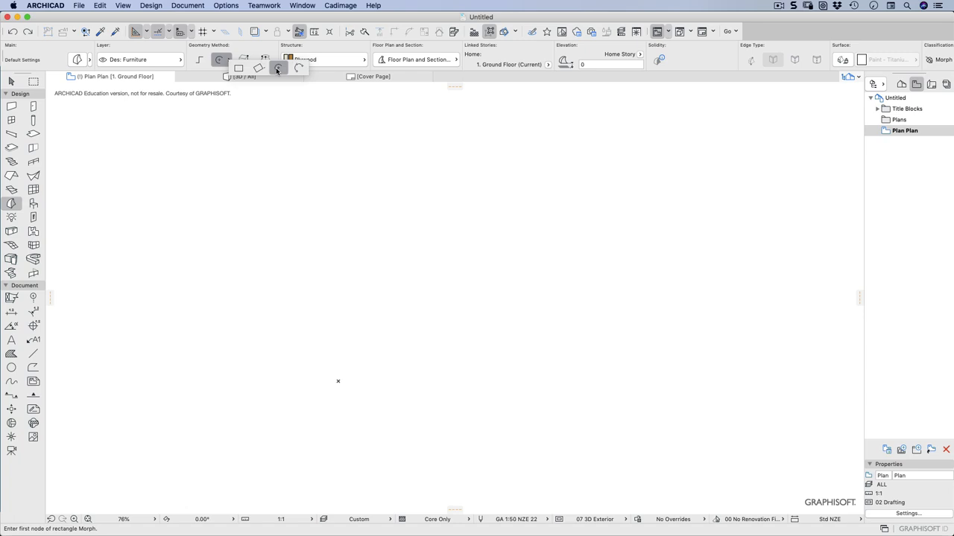
{"action": "left_click", "coordinate": [298, 68]}
{"action": "left_click", "coordinate": [257, 68]}
{"action": "left_click", "coordinate": [239, 69]}
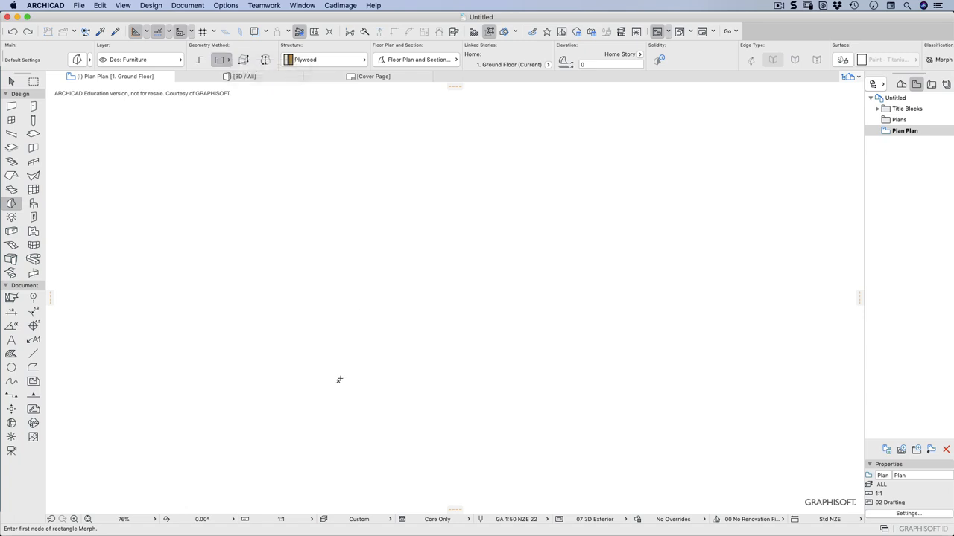
Draw a rectangular morph starting at the project origin, 95 wide by 45 deep.
{"action": "left_click", "coordinate": [339, 380]}
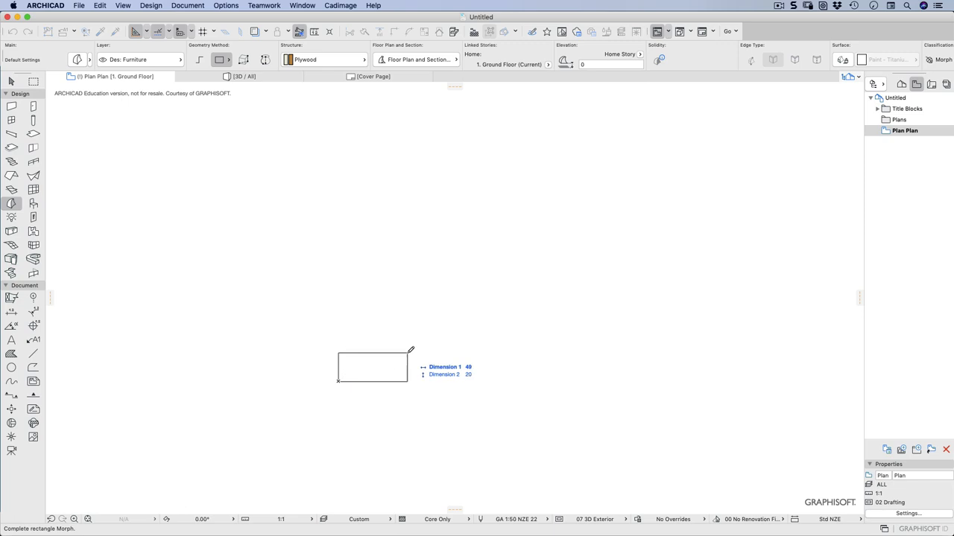
{"action": "key", "text": "Tab"}
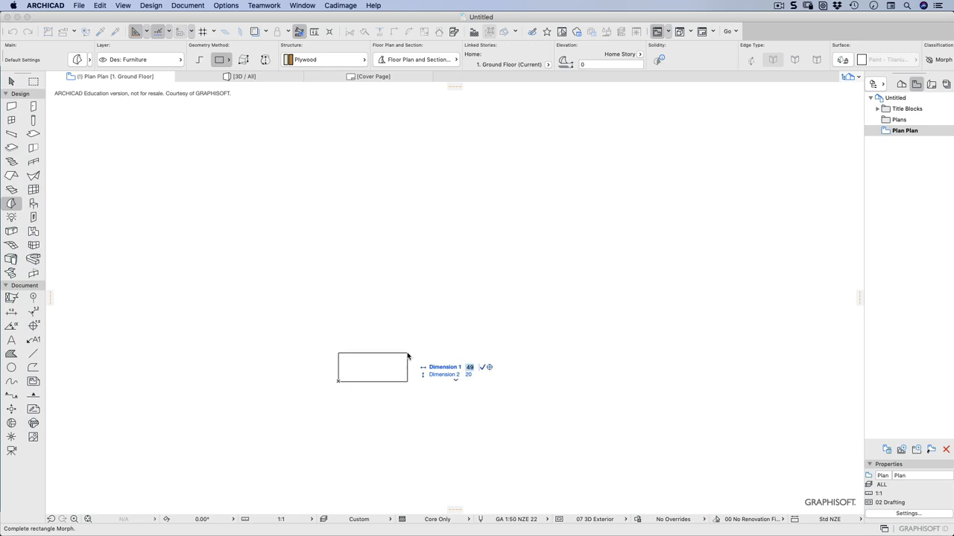
{"action": "type", "text": "95"}
{"action": "key", "text": "Tab"}
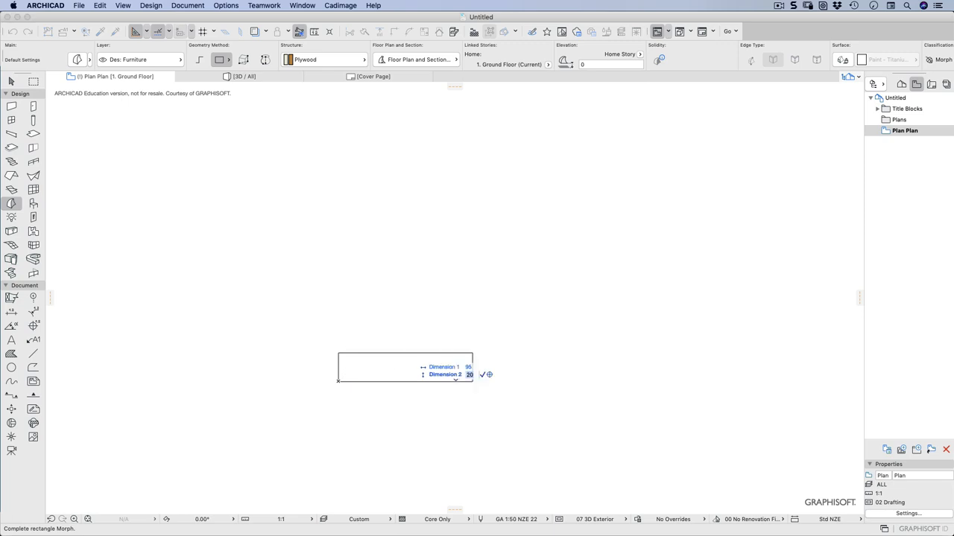
{"action": "type", "text": "45"}
{"action": "key", "text": "Return"}
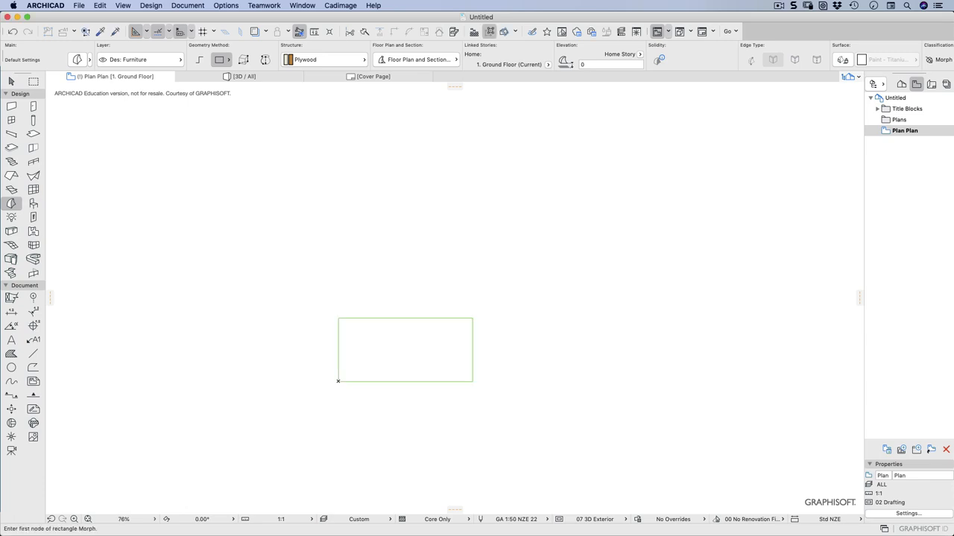
In the 3D view, extrude the plywood rectangle morph upward by 110 into a block and deselect it.
{"action": "key", "text": "F3"}
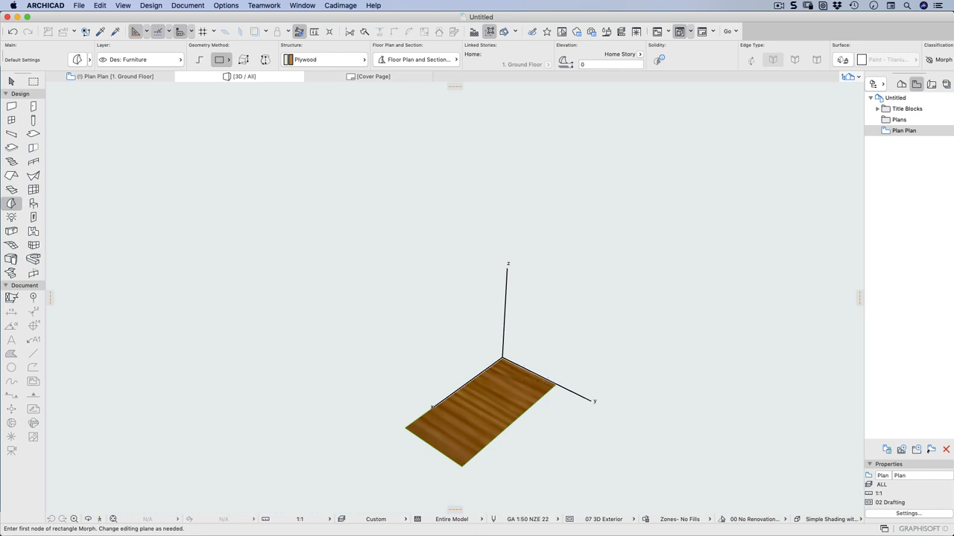
{"action": "left_click", "coordinate": [12, 82]}
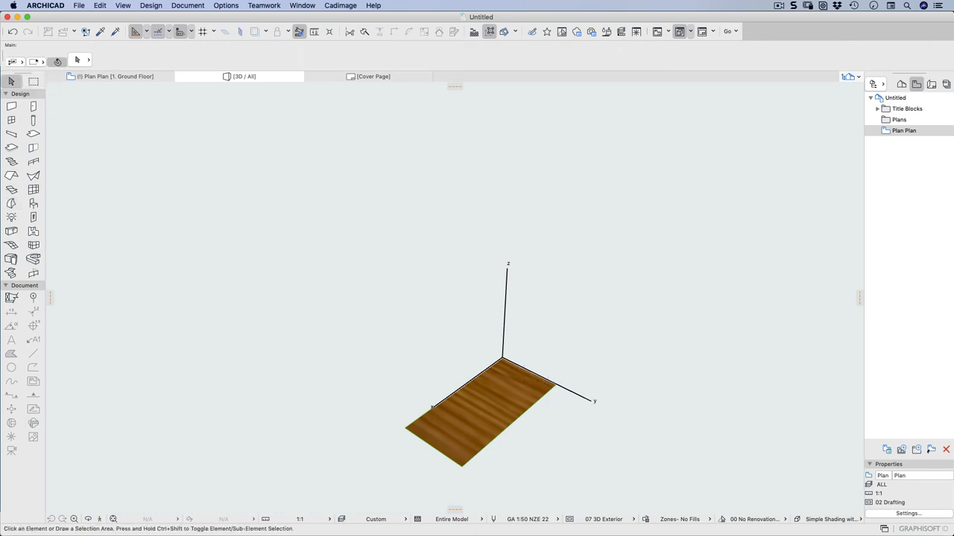
{"action": "left_click", "coordinate": [498, 434]}
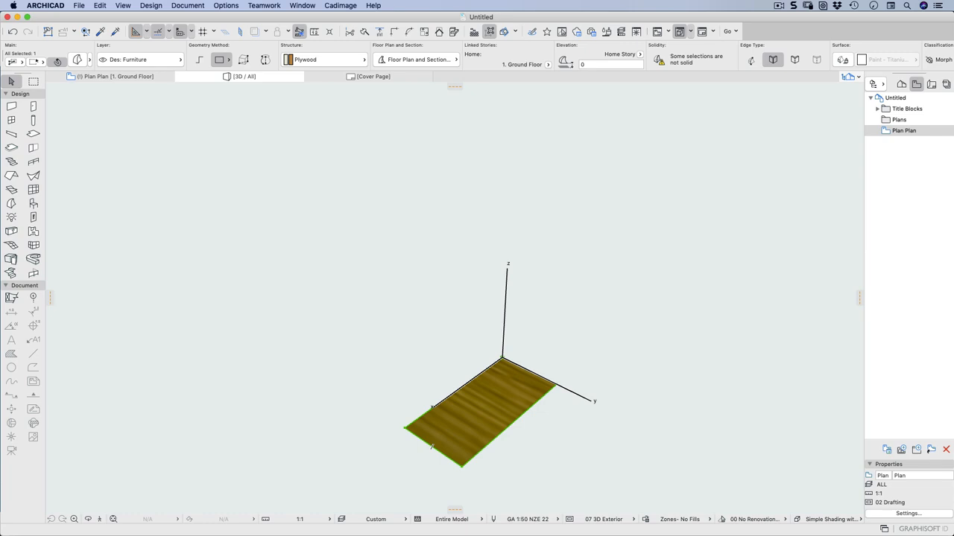
{"action": "left_click", "coordinate": [418, 437]}
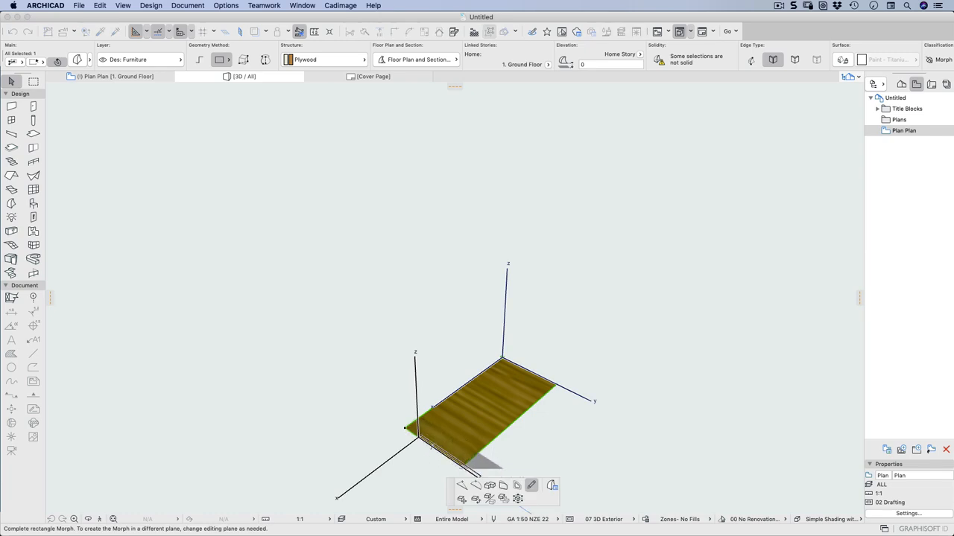
{"action": "left_click", "coordinate": [490, 485]}
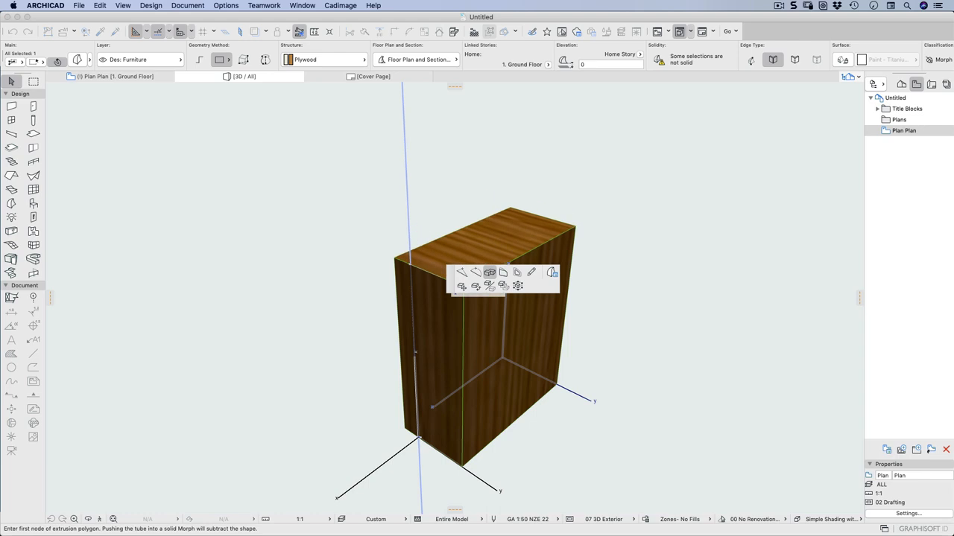
{"action": "type", "text": "110"}
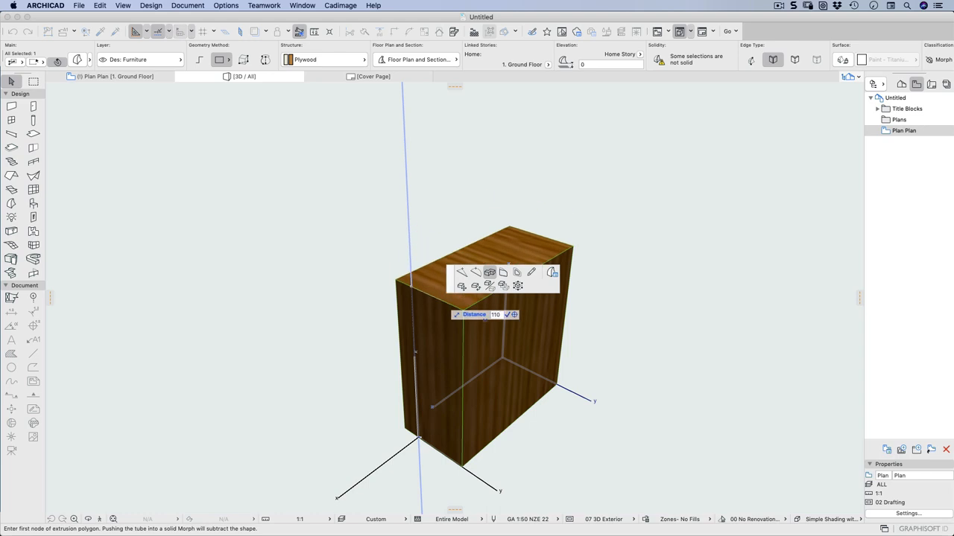
{"action": "key", "text": "Return"}
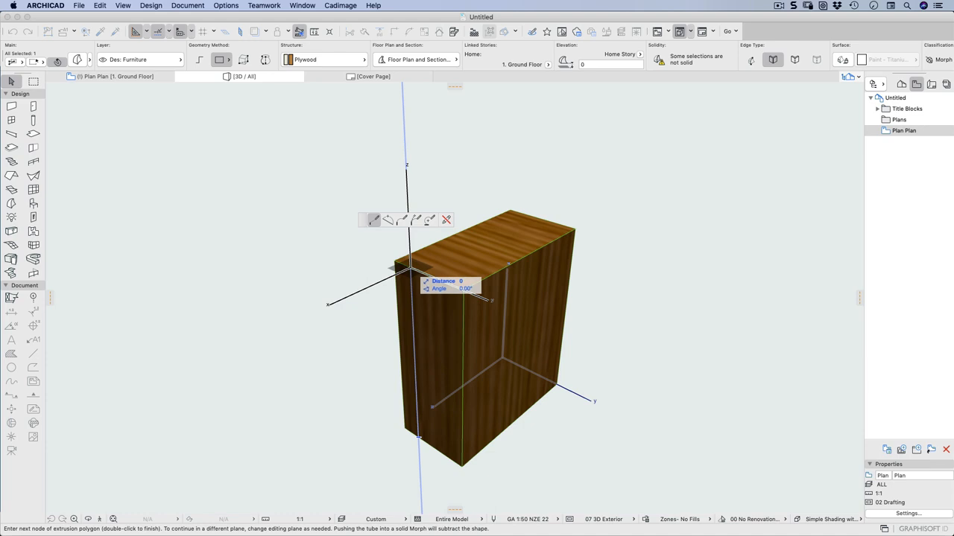
{"action": "left_click", "coordinate": [410, 268]}
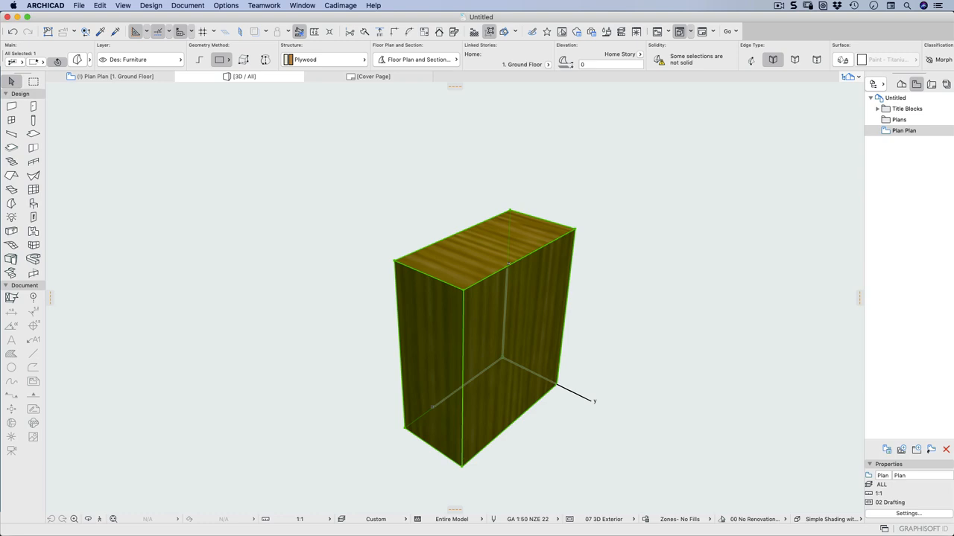
{"action": "key", "text": "Escape"}
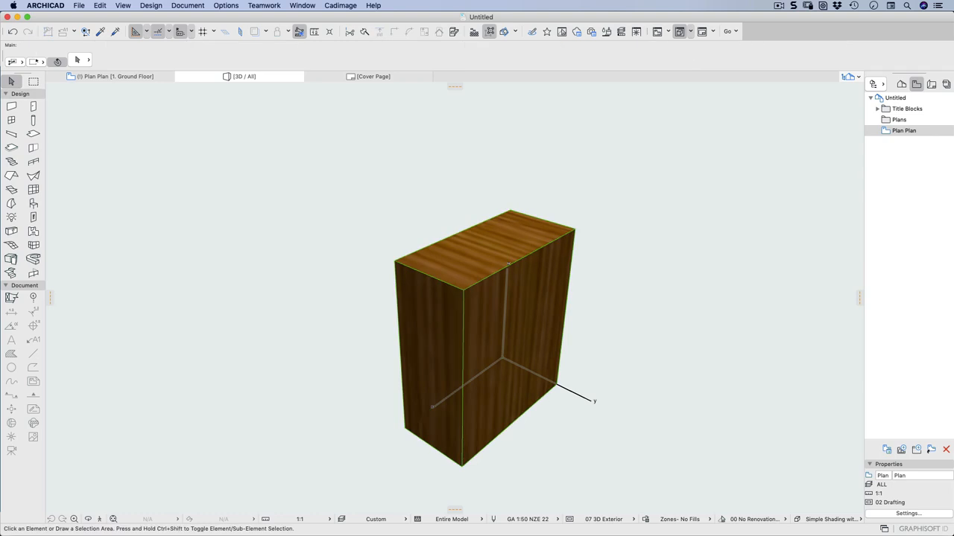
Draw a 15 by 10 rectangular morph on the block's top face, starting from the corner at the x-axis end.
{"action": "left_click", "coordinate": [12, 203]}
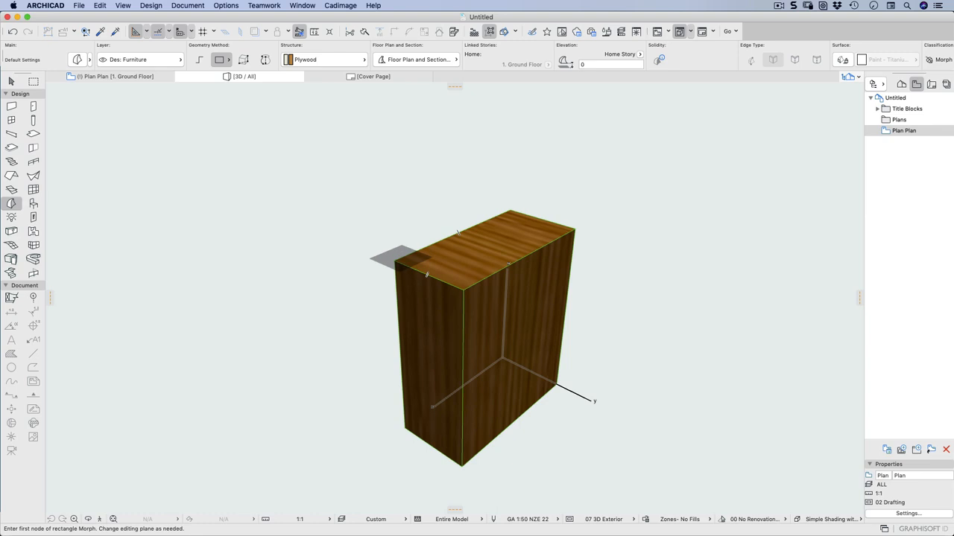
{"action": "key", "text": "Escape"}
{"action": "scroll", "coordinate": [417, 240], "scroll_direction": "down", "scroll_amount": 5}
{"action": "scroll", "coordinate": [416, 240], "scroll_direction": "up", "scroll_amount": 2}
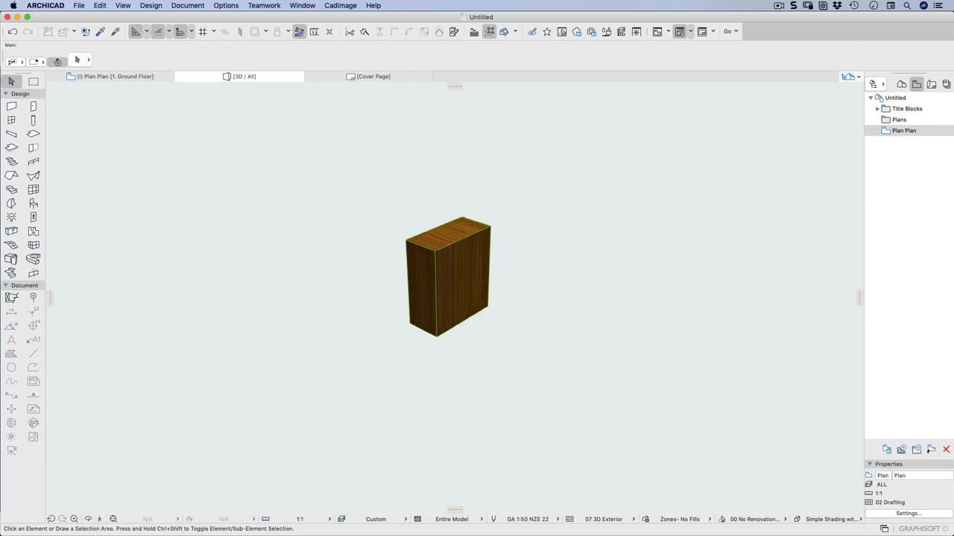
{"action": "scroll", "coordinate": [417, 250], "scroll_direction": "up", "scroll_amount": 6}
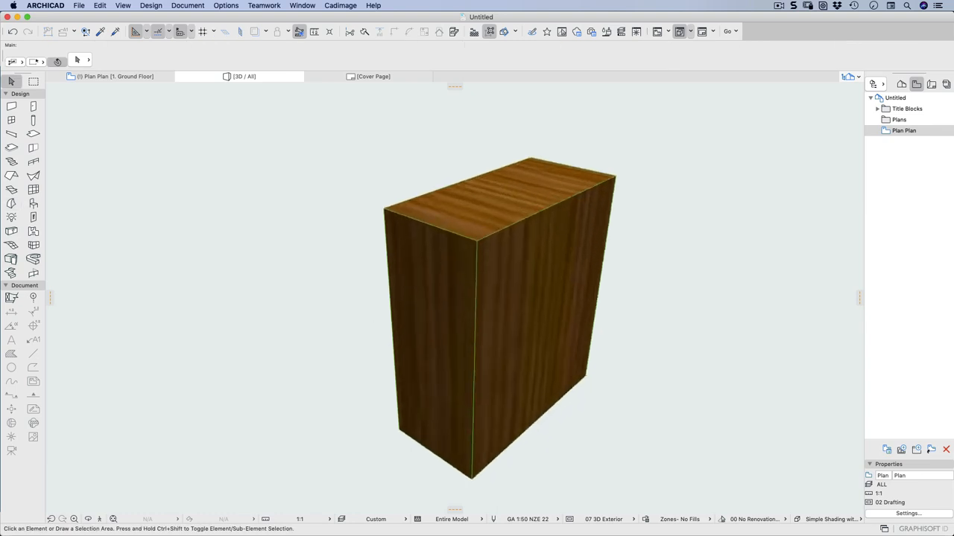
{"action": "scroll", "coordinate": [421, 245], "scroll_direction": "up", "scroll_amount": 2}
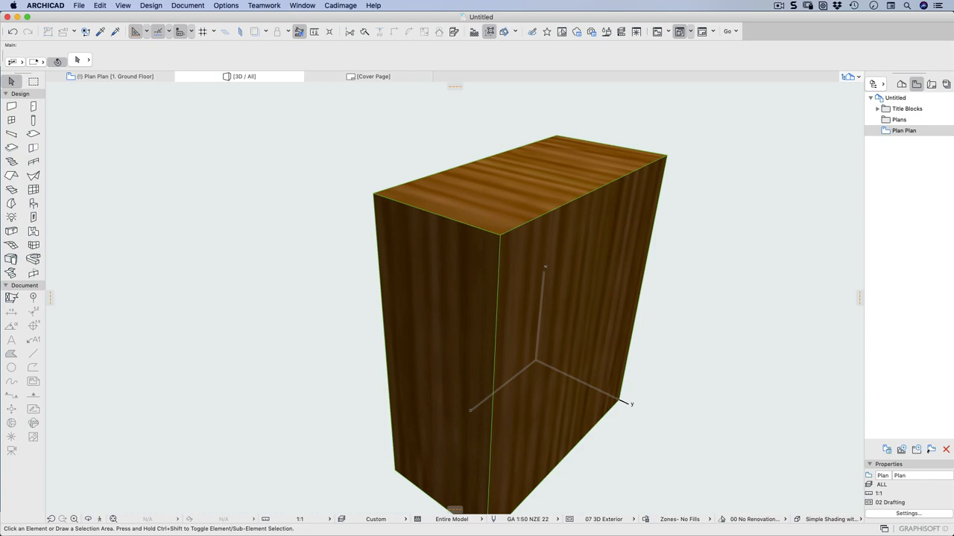
{"action": "key", "text": "w"}
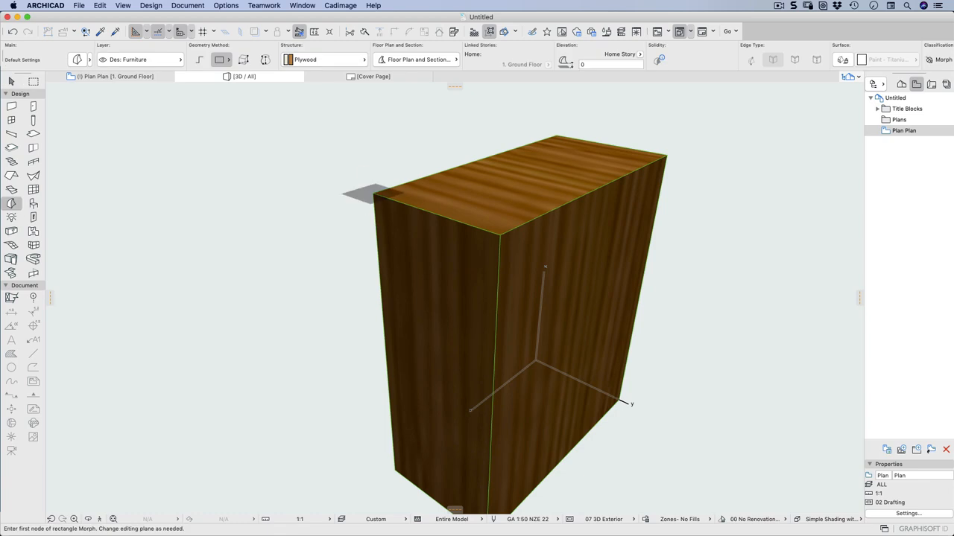
{"action": "left_click", "coordinate": [375, 192]}
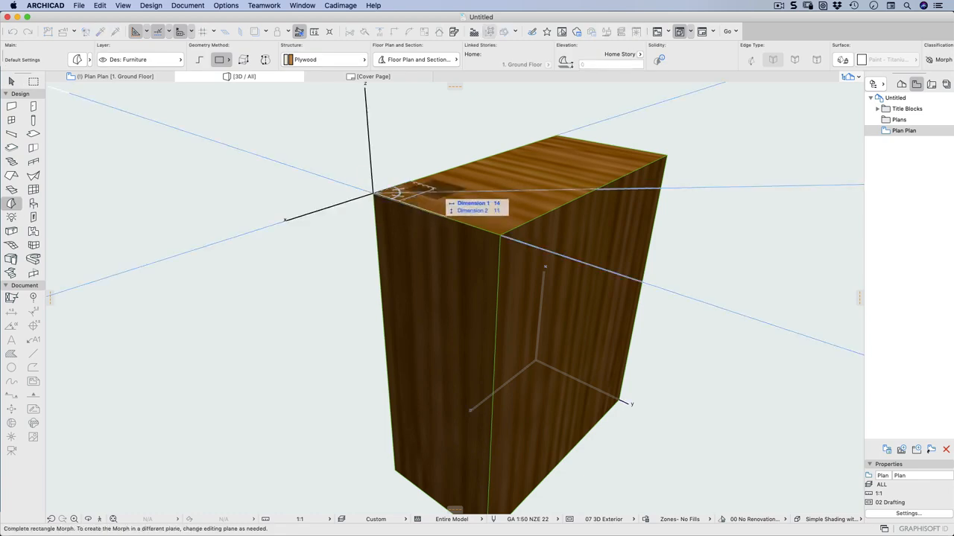
{"action": "type", "text": "1"}
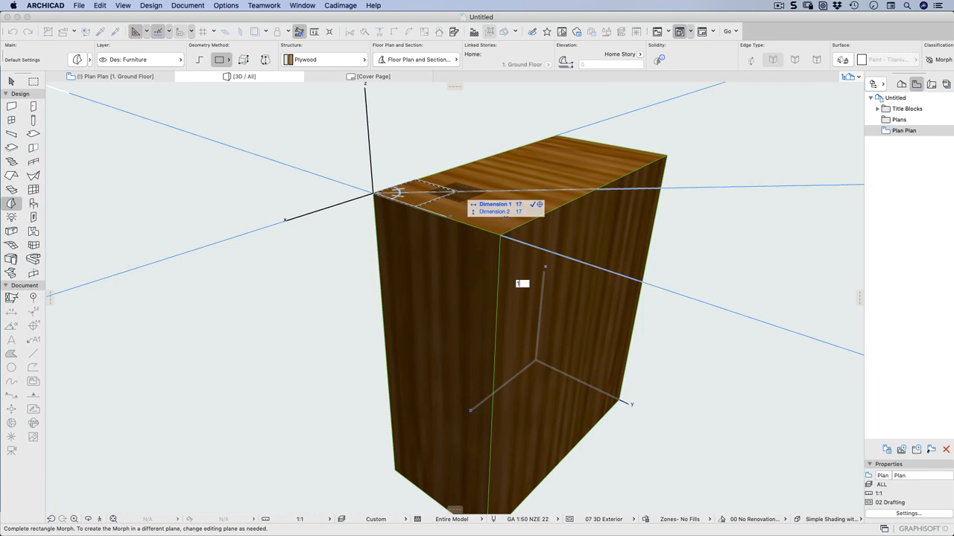
{"action": "type", "text": "5"}
{"action": "key", "text": "Tab"}
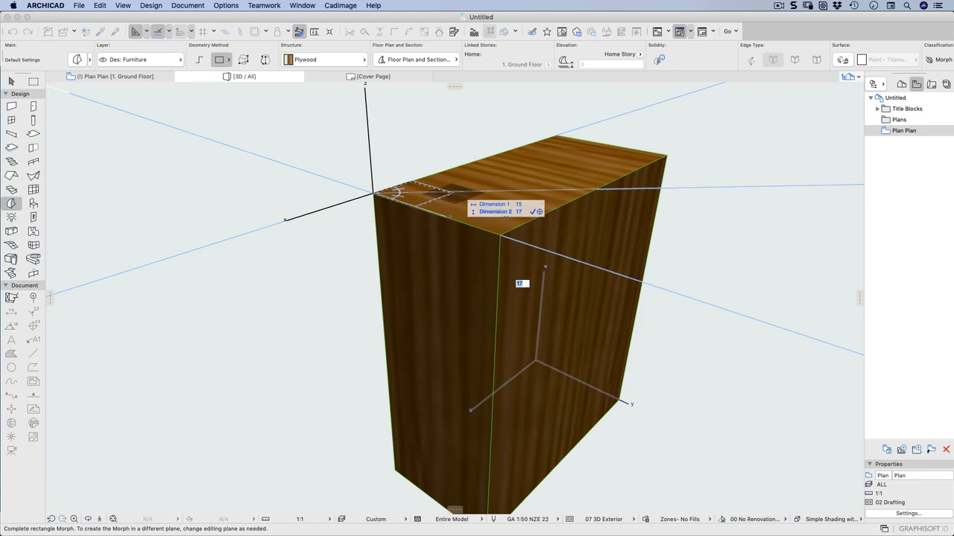
{"action": "type", "text": "10"}
{"action": "key", "text": "Return"}
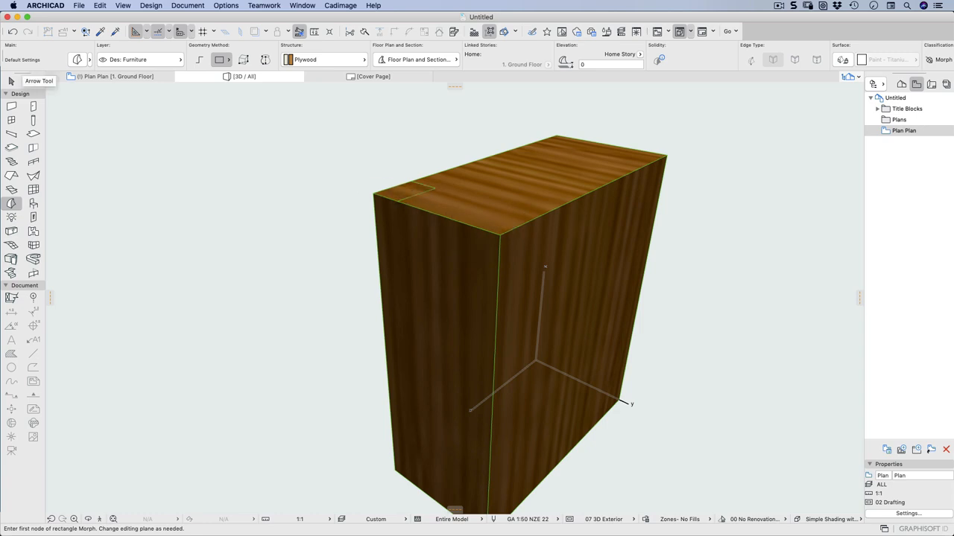
Extrude the 15 by 10 corner rectangle 110 downward to the block's base.
{"action": "left_click", "coordinate": [11, 81]}
{"action": "left_click", "coordinate": [416, 194]}
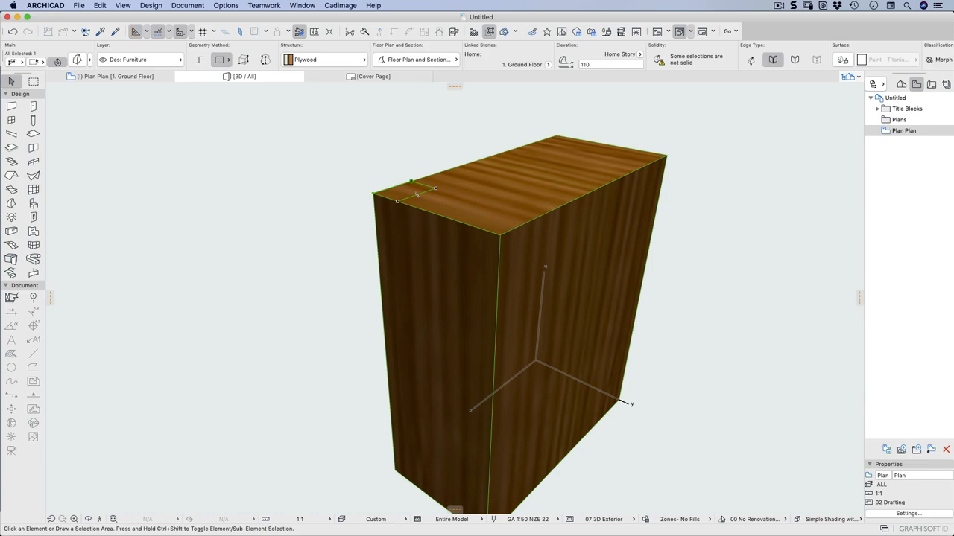
{"action": "left_click", "coordinate": [417, 194]}
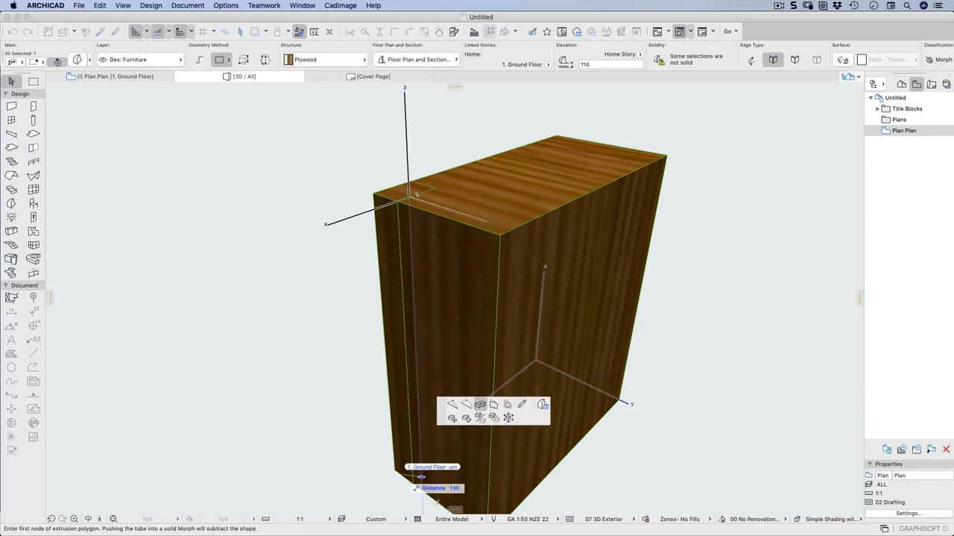
{"action": "left_click", "coordinate": [420, 476]}
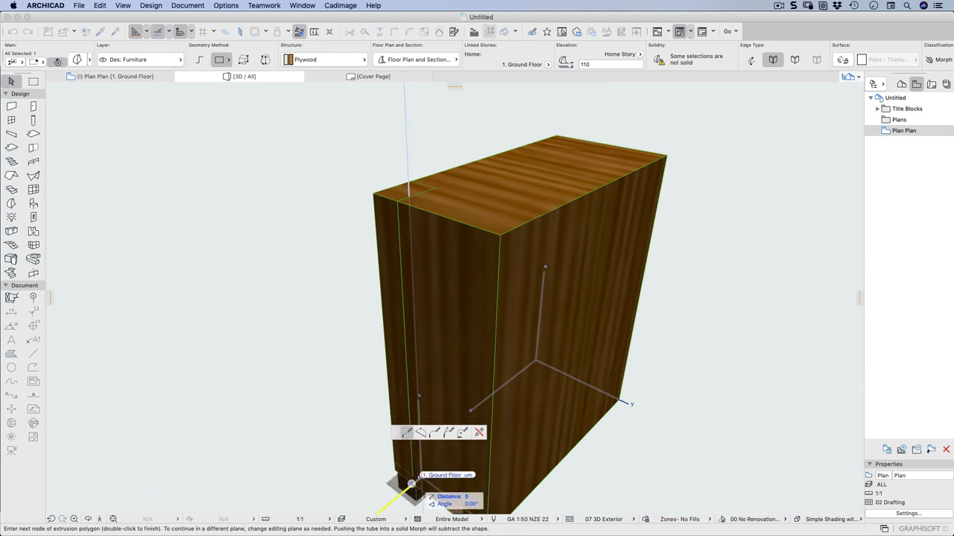
{"action": "left_click", "coordinate": [421, 478]}
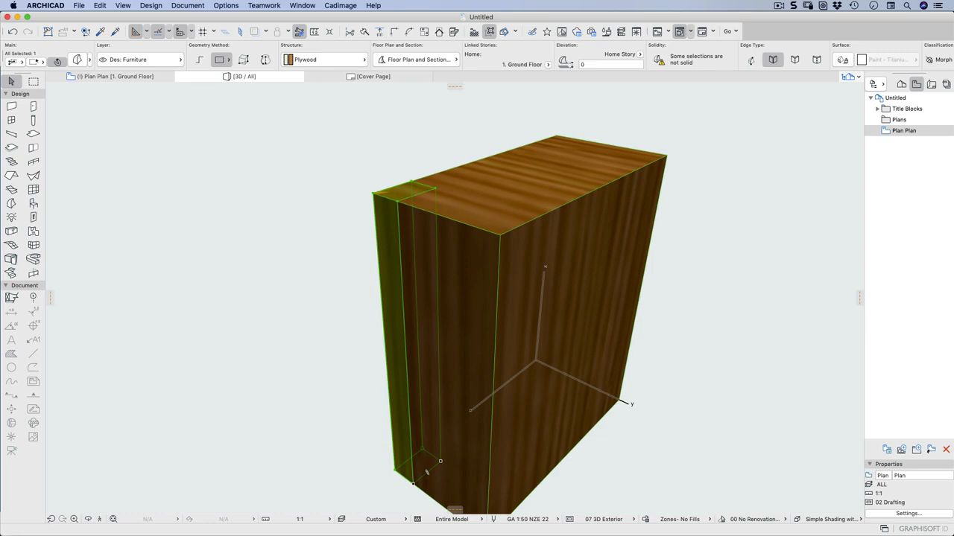
Deselect the extrusion and draw a second rectangular morph on the block's top face from the y-axis end corner, extending 20 along the long edge.
{"action": "left_click", "coordinate": [12, 204]}
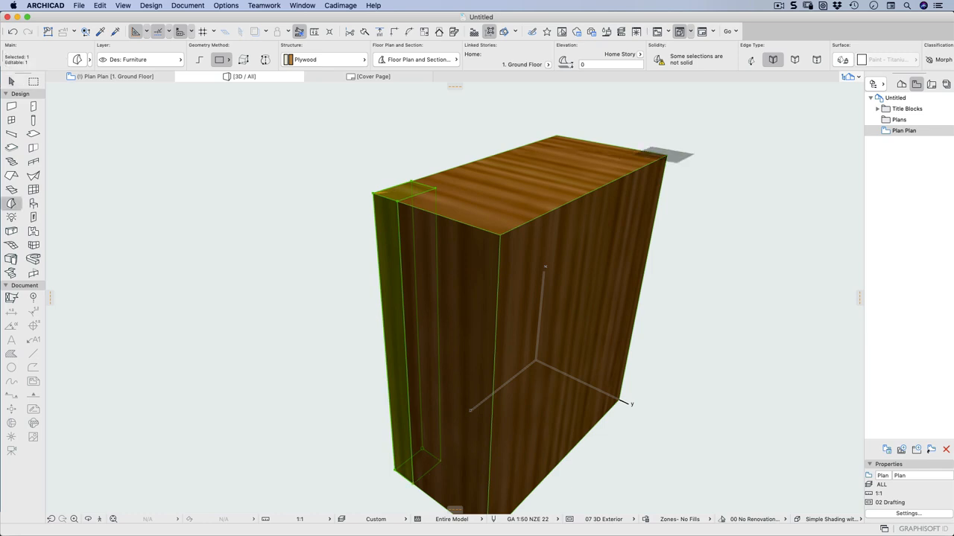
{"action": "key", "text": "Escape"}
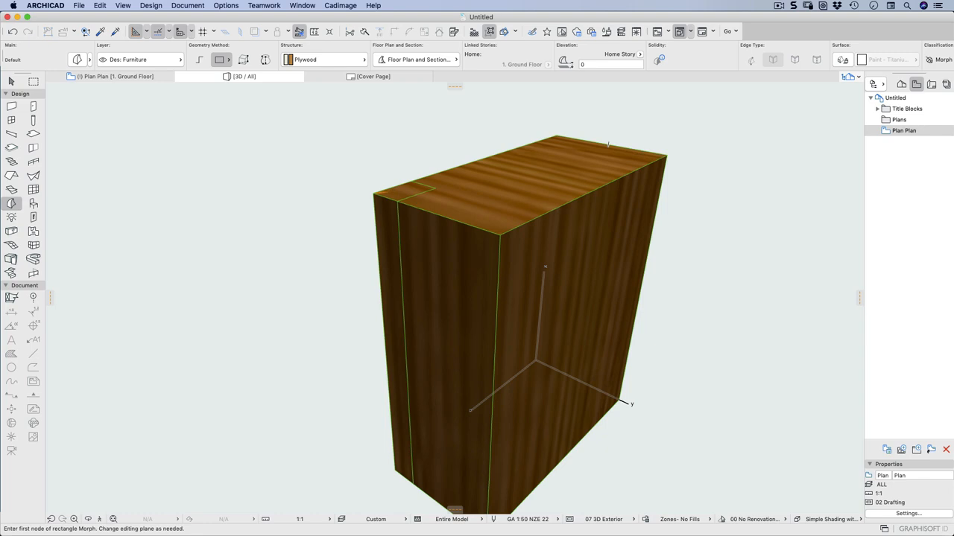
{"action": "left_click", "coordinate": [665, 155]}
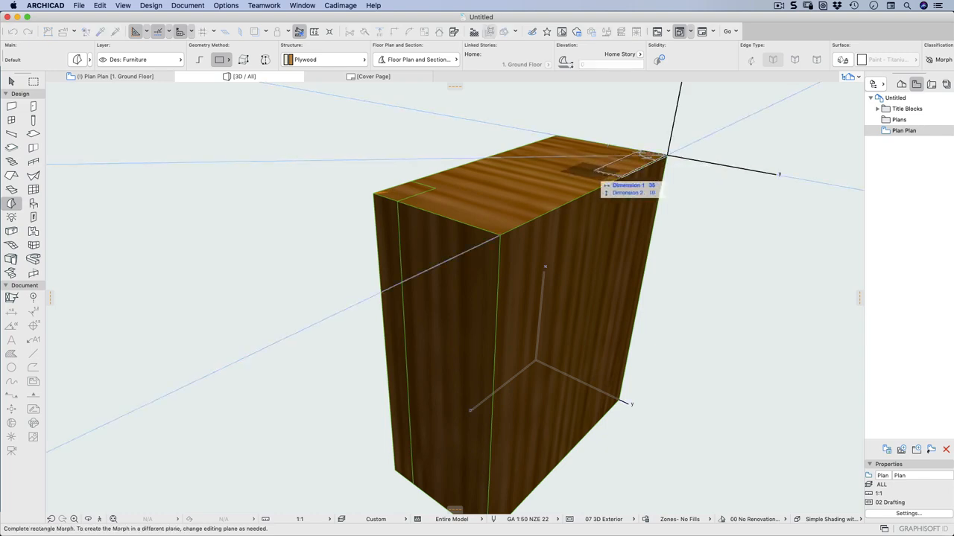
{"action": "type", "text": "20"}
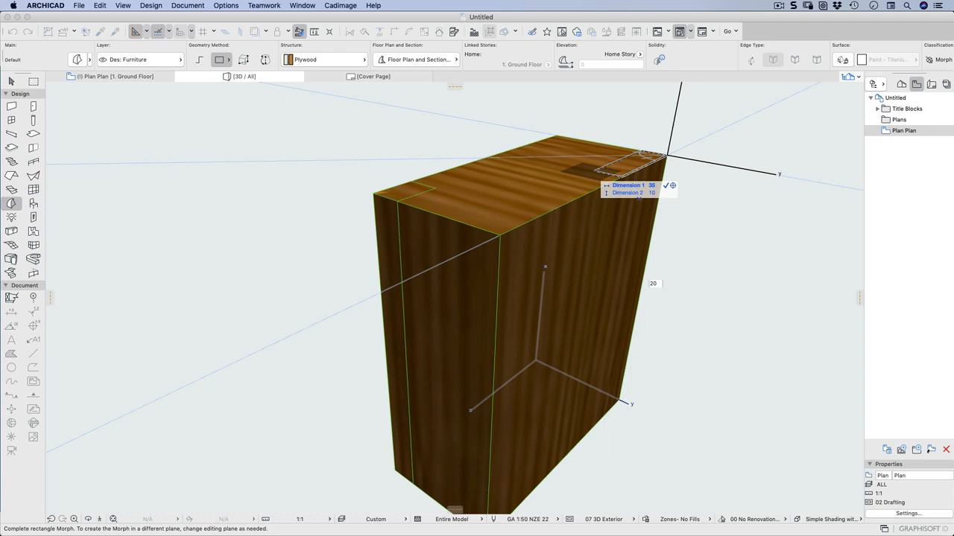
{"action": "key", "text": "Tab"}
{"action": "type", "text": "1"}
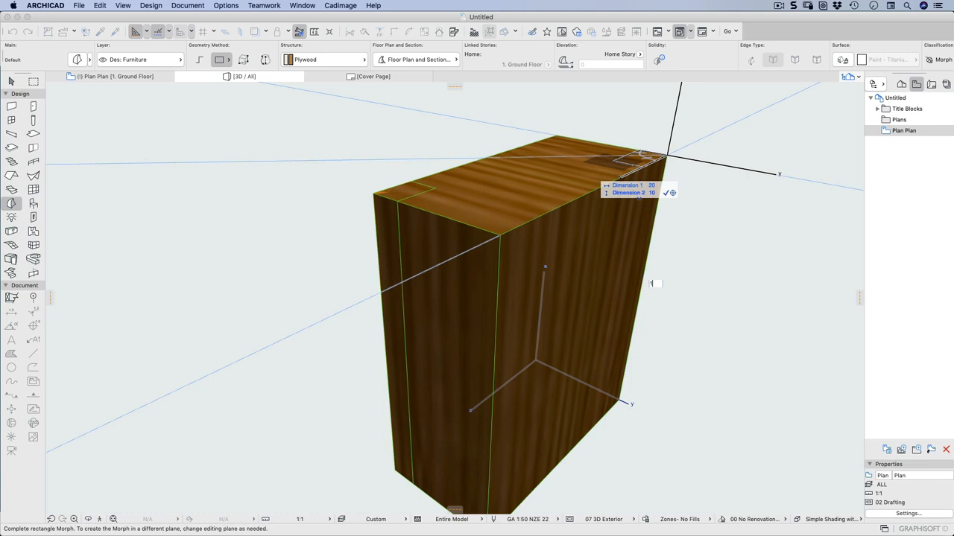
{"action": "key", "text": "Return"}
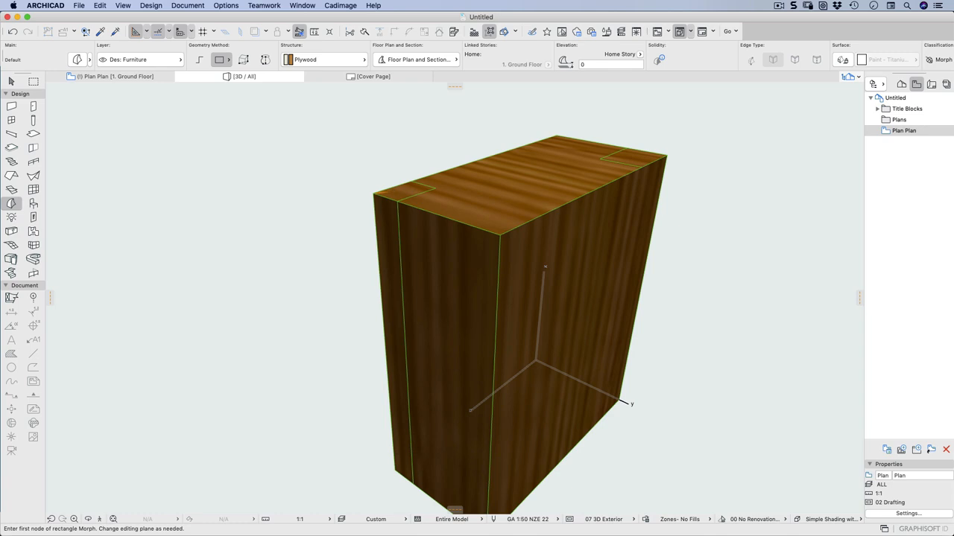
Try to extrude the second corner rectangle down to the block's bottom corner on the y-axis, and undo that extrusion.
{"action": "left_click", "coordinate": [12, 82]}
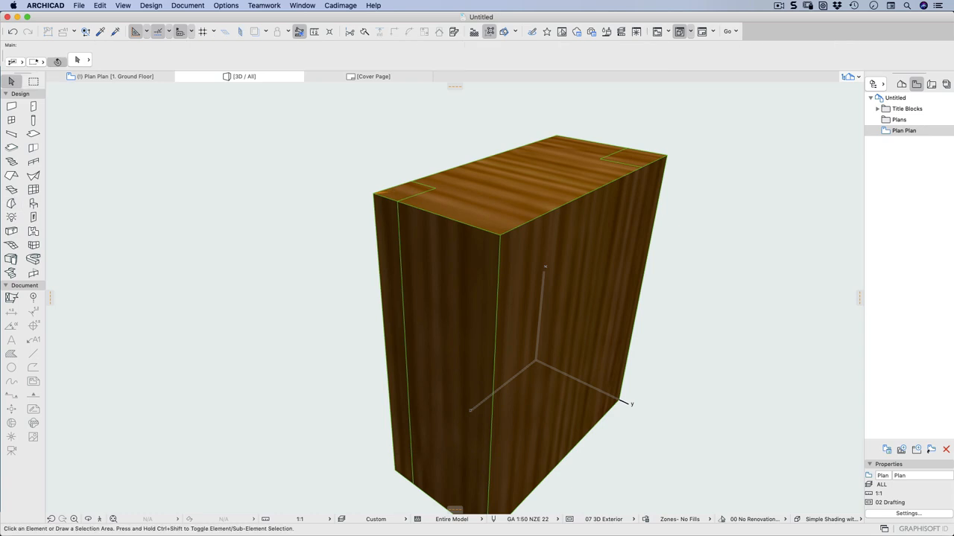
{"action": "left_click", "coordinate": [614, 153]}
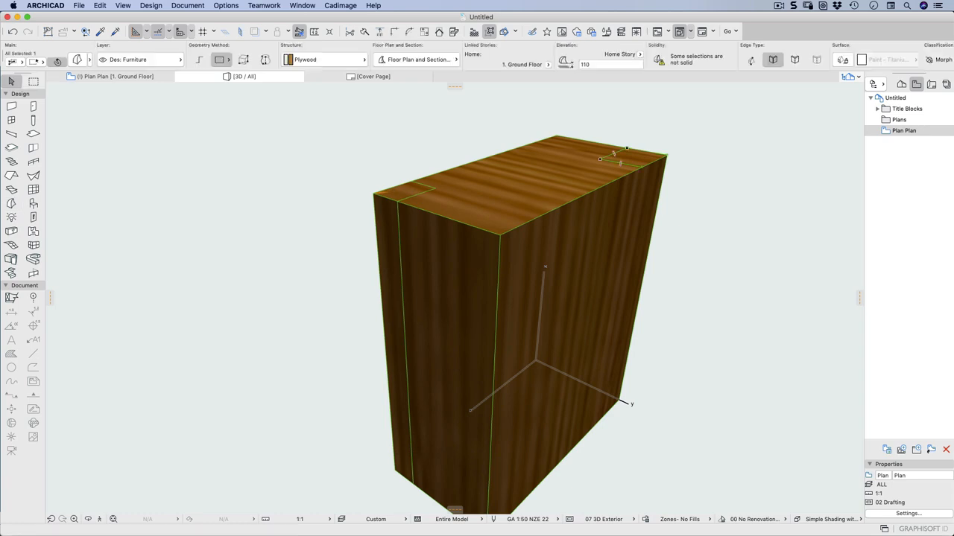
{"action": "left_click", "coordinate": [610, 155]}
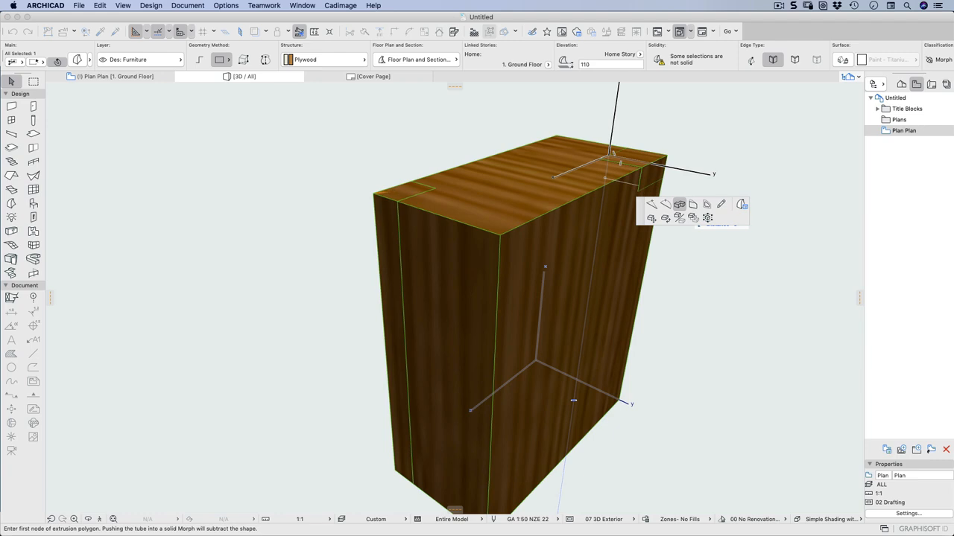
{"action": "left_click", "coordinate": [618, 401]}
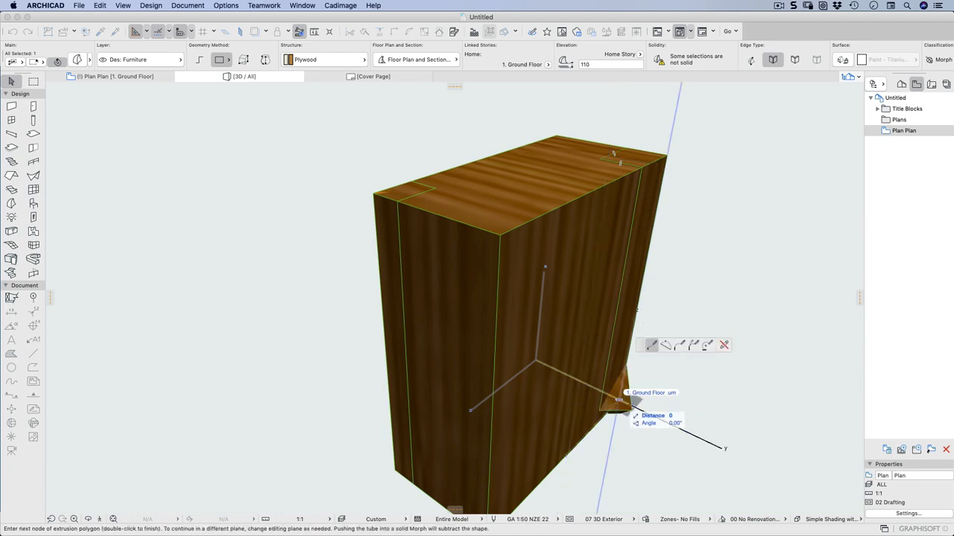
{"action": "double_click", "coordinate": [630, 405]}
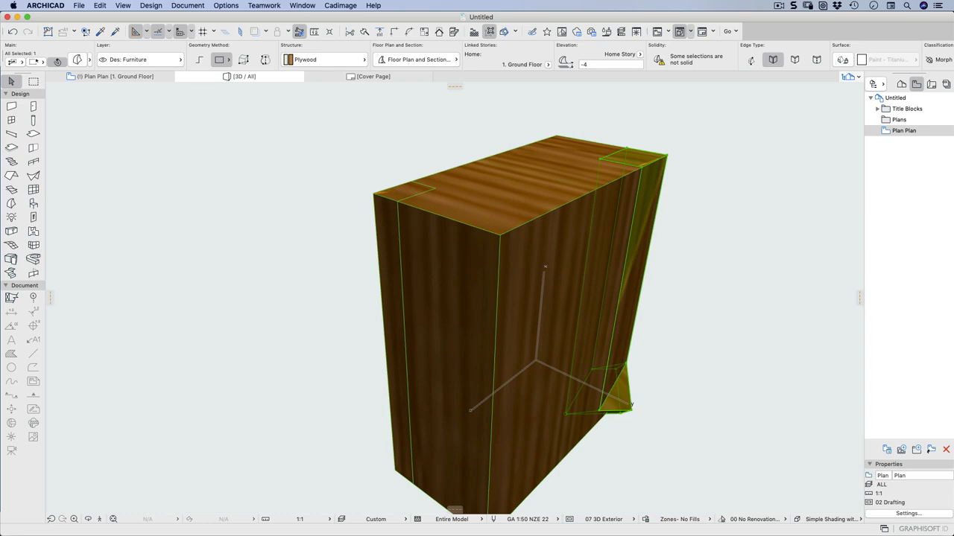
{"action": "key", "text": "super+z"}
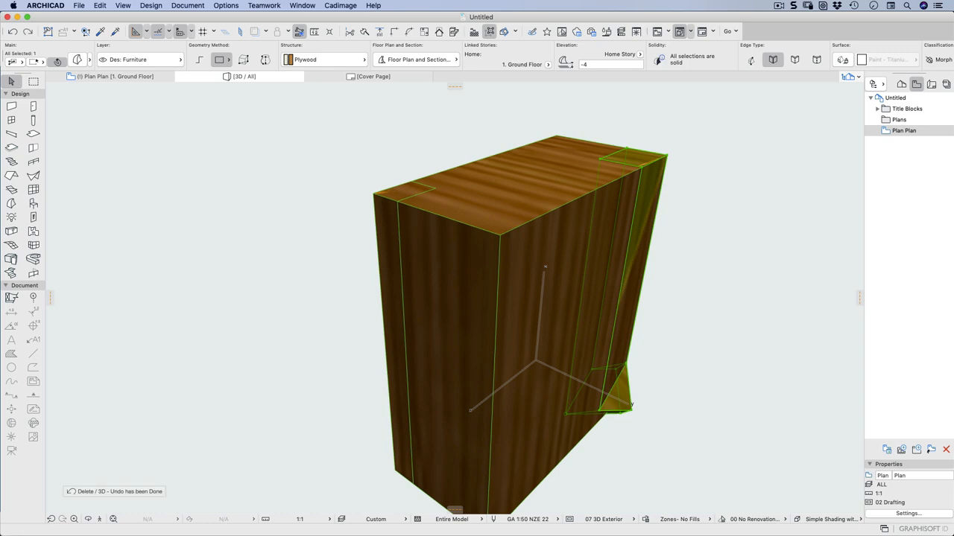
{"action": "key", "text": "super+z"}
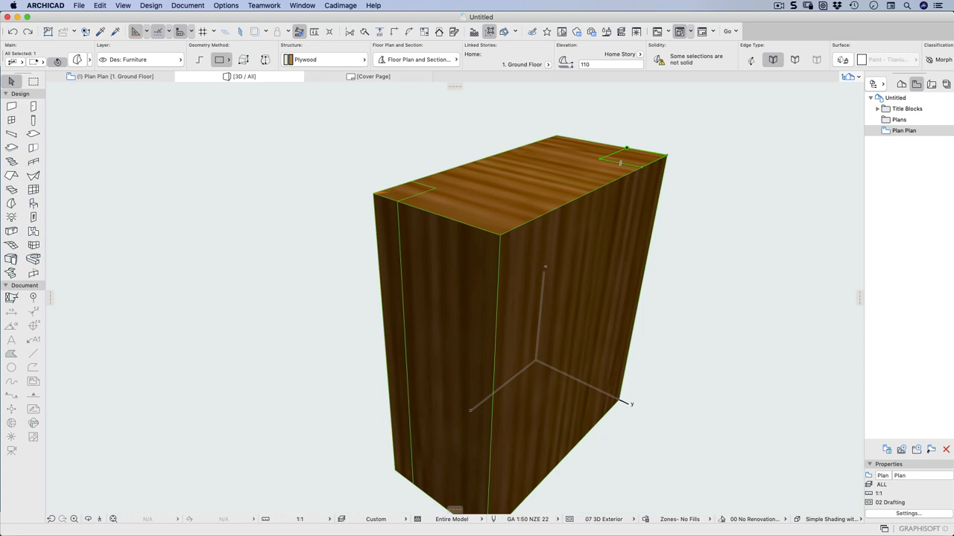
Extrude the second corner rectangle straight down to the block's base.
{"action": "left_click", "coordinate": [648, 165]}
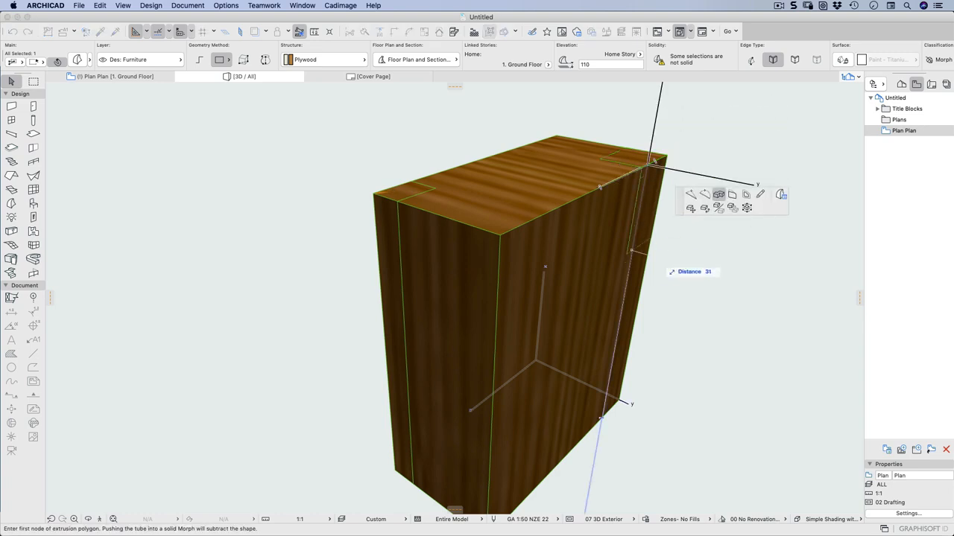
{"action": "left_click", "coordinate": [592, 416]}
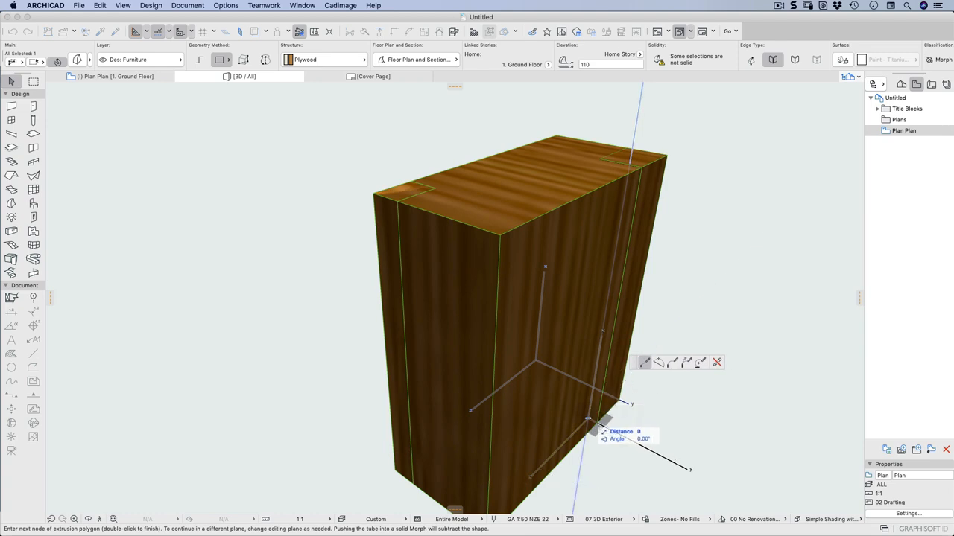
{"action": "left_click", "coordinate": [588, 419]}
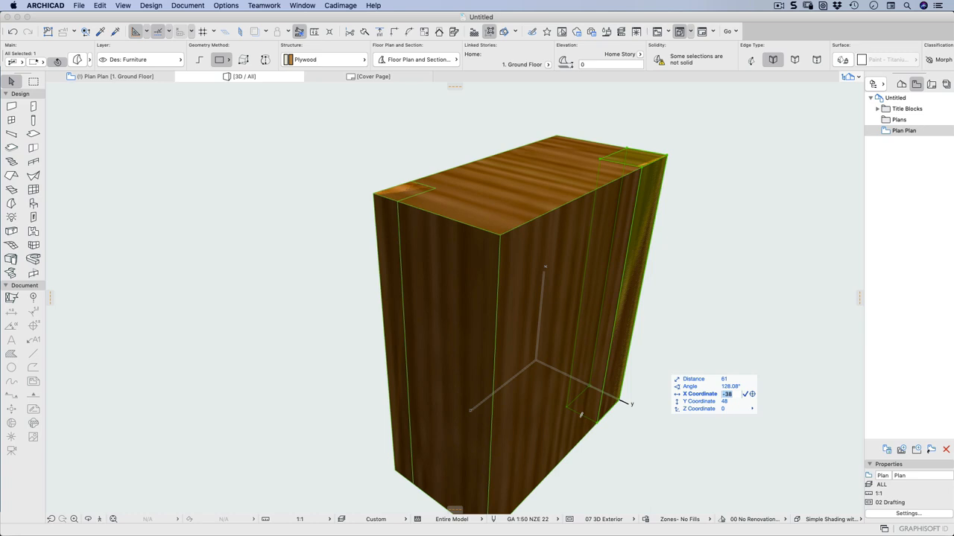
Select the block with both corner extrusions and apply a Boolean subtraction that removes the two corner pieces from the block.
{"action": "left_click", "coordinate": [406, 192]}
{"action": "left_click", "coordinate": [485, 182], "text": "shift"}
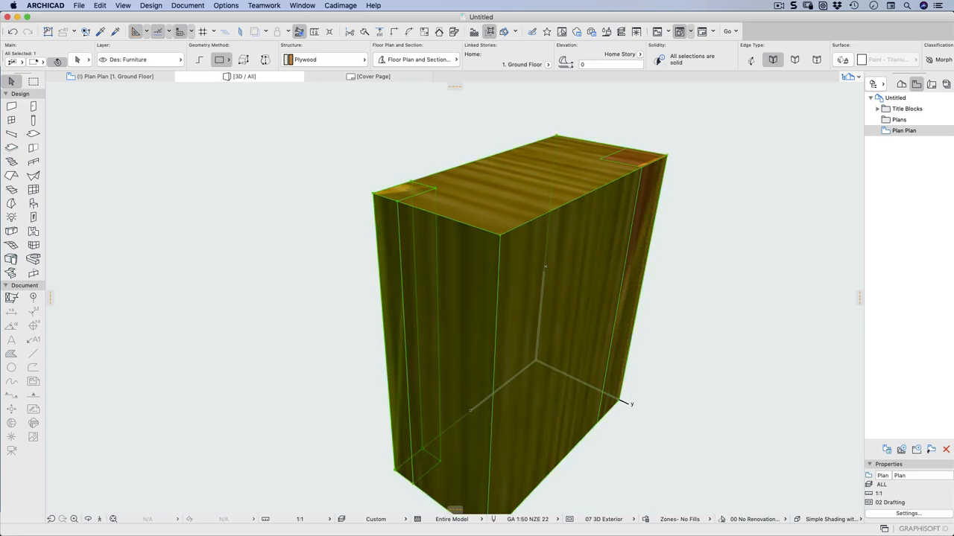
{"action": "left_click", "coordinate": [645, 164], "text": "shift"}
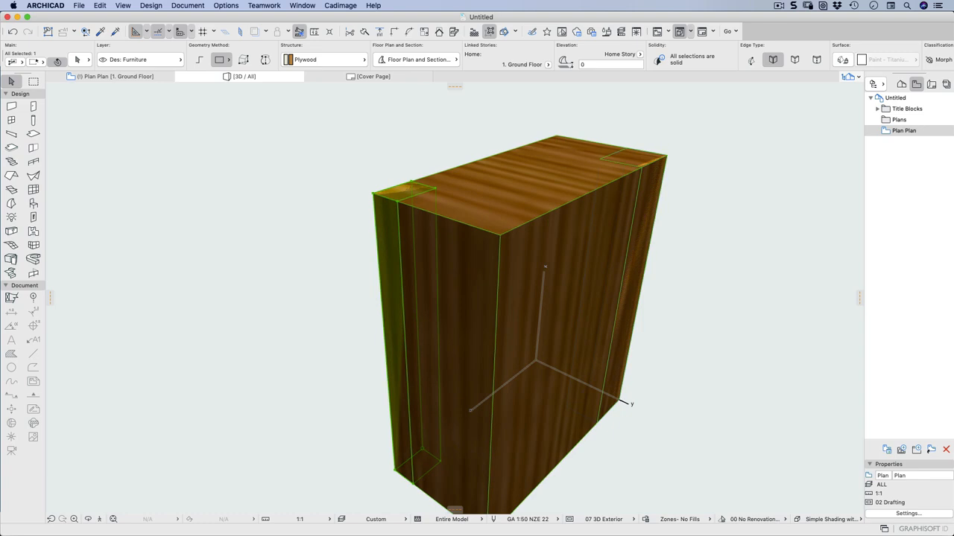
{"action": "left_click", "coordinate": [655, 162], "text": "shift"}
{"action": "left_click", "coordinate": [654, 161], "text": "shift"}
{"action": "left_click", "coordinate": [557, 137], "text": "shift"}
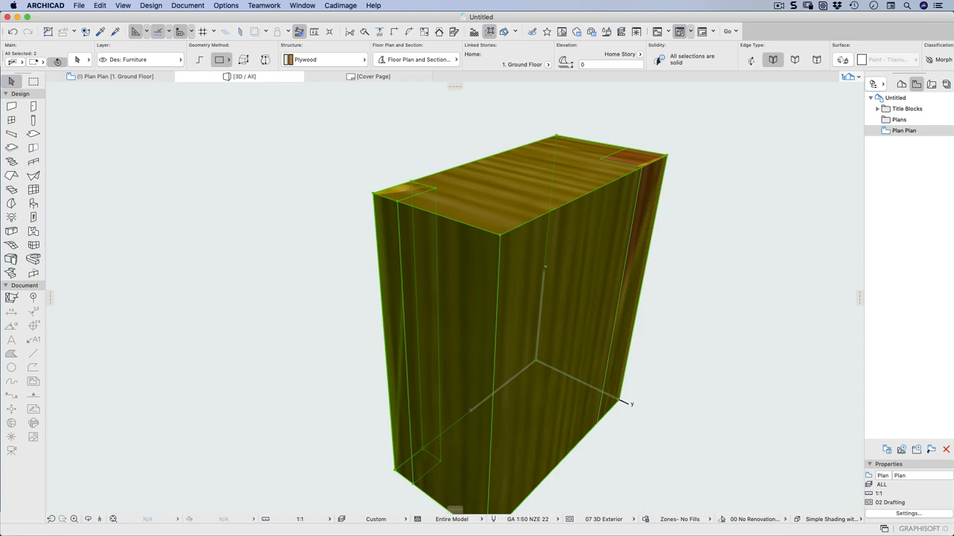
{"action": "left_click", "coordinate": [613, 153], "text": "shift"}
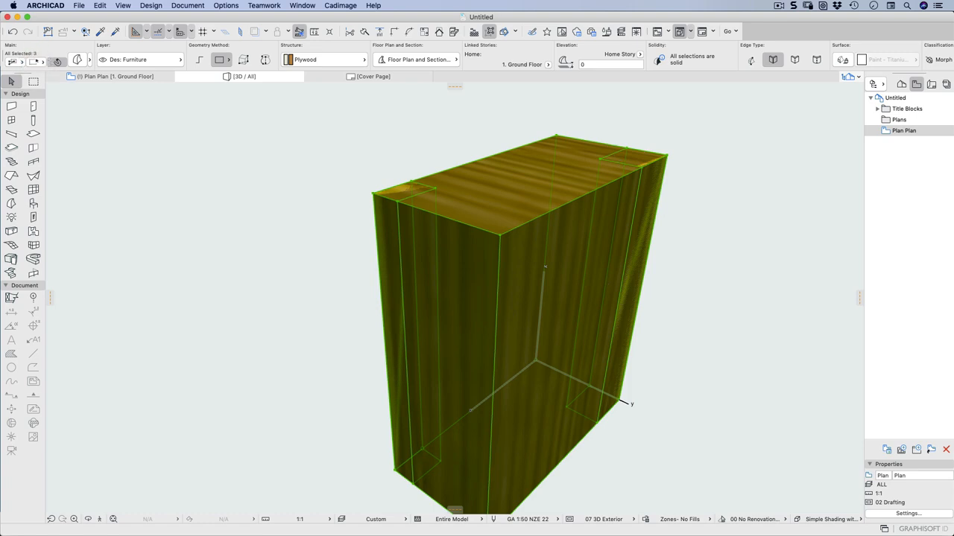
{"action": "right_click", "coordinate": [510, 187]}
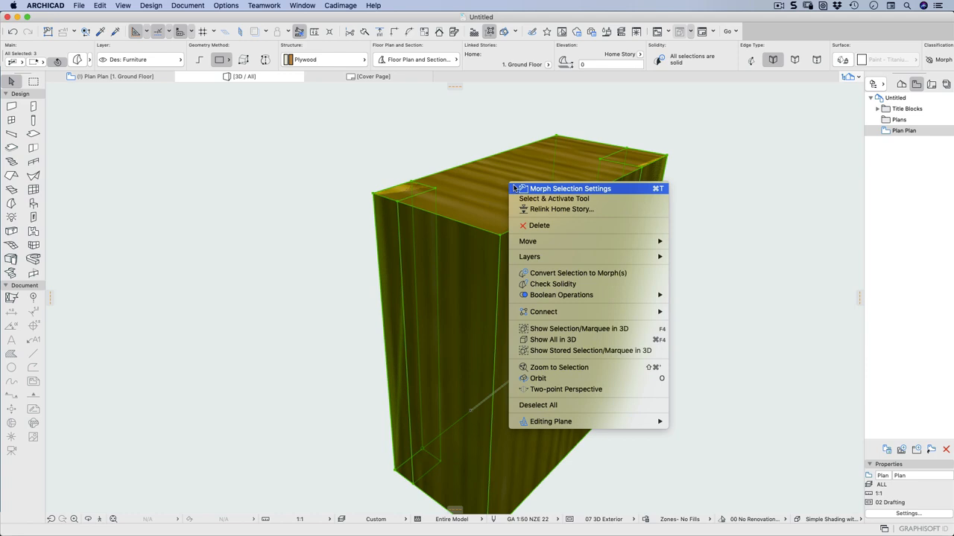
{"action": "mouse_move", "coordinate": [572, 300]}
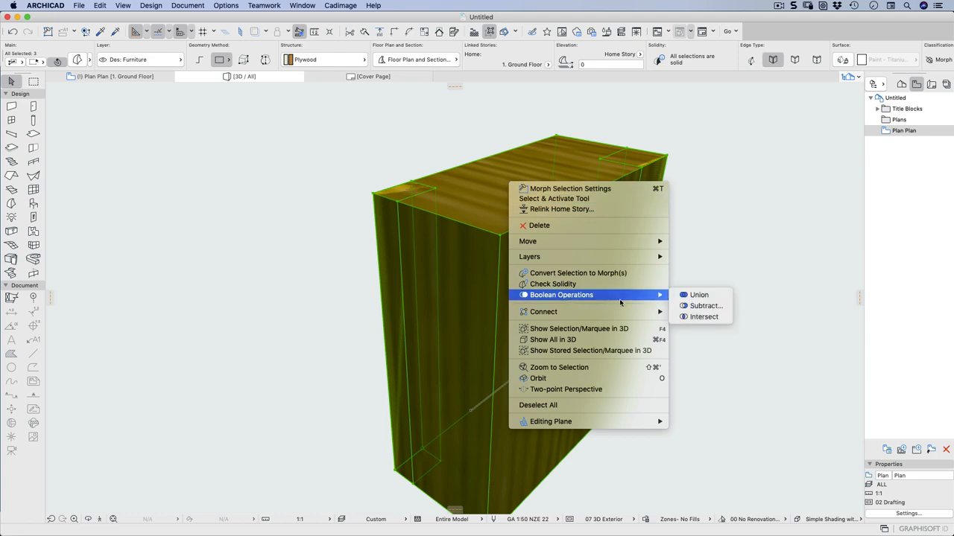
{"action": "left_click", "coordinate": [700, 306]}
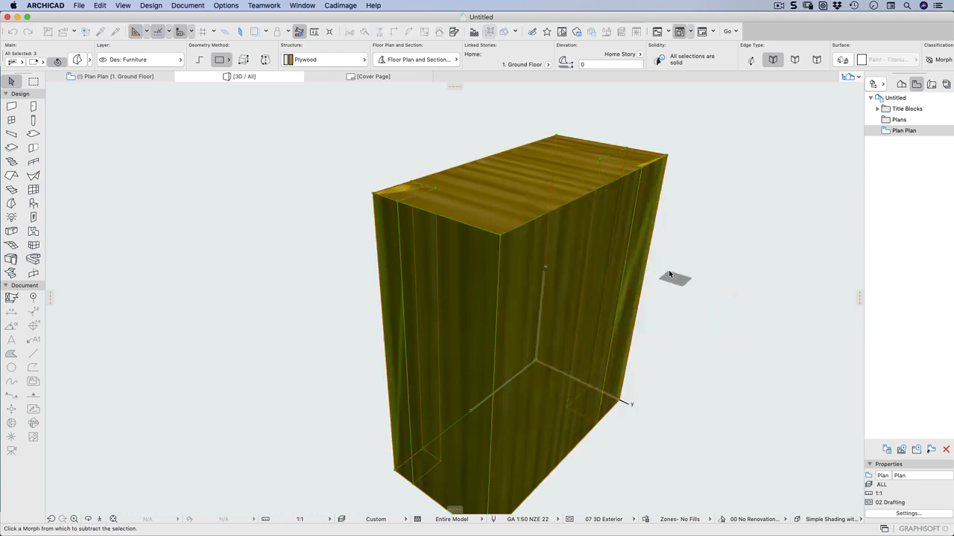
{"action": "left_click", "coordinate": [514, 191]}
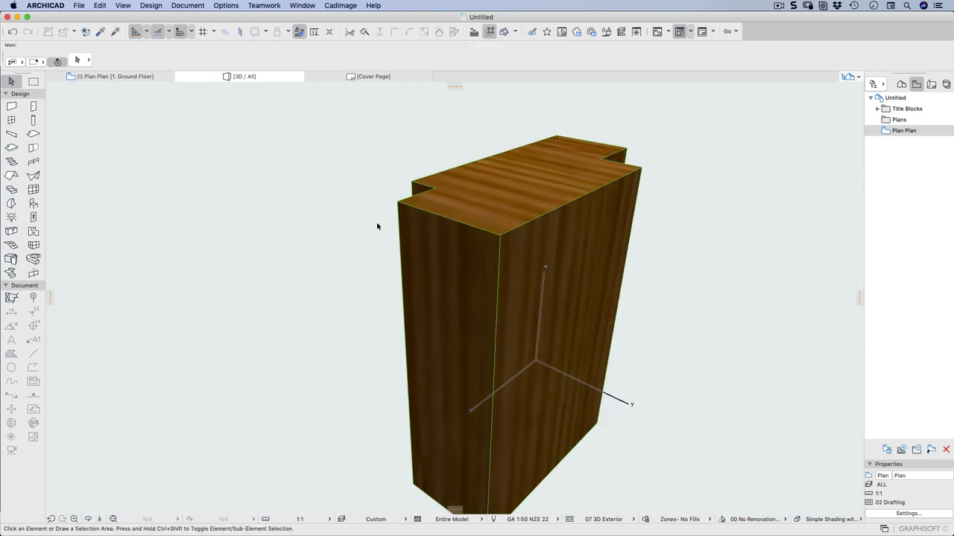
Draw a full 360° circular morph with a 6 radius on the upper part of the block's broad side face.
{"action": "left_click", "coordinate": [12, 203]}
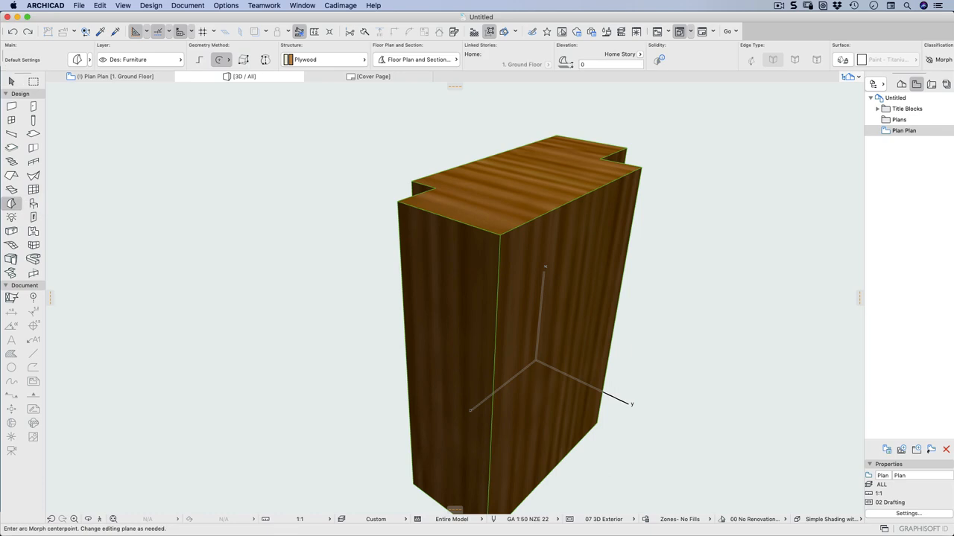
{"action": "left_click", "coordinate": [219, 60]}
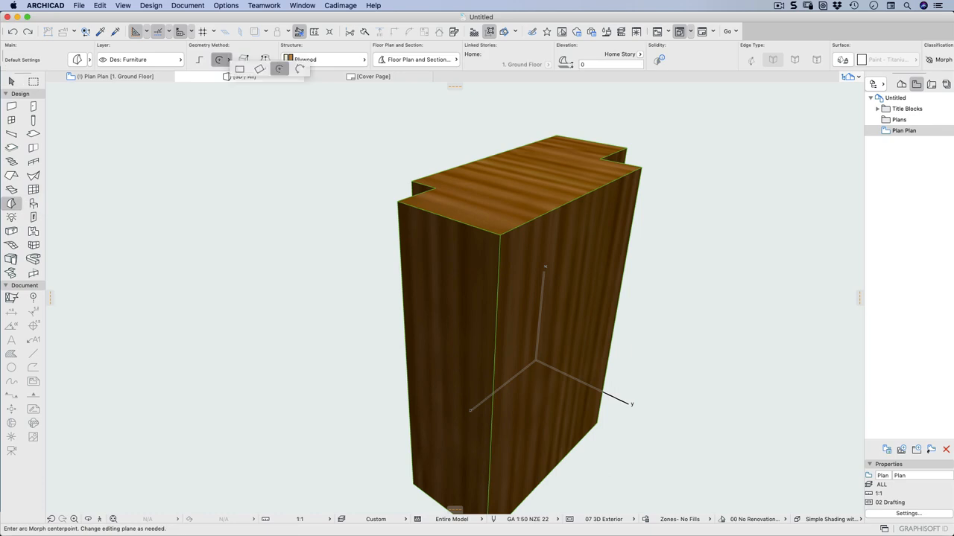
{"action": "left_click", "coordinate": [279, 68]}
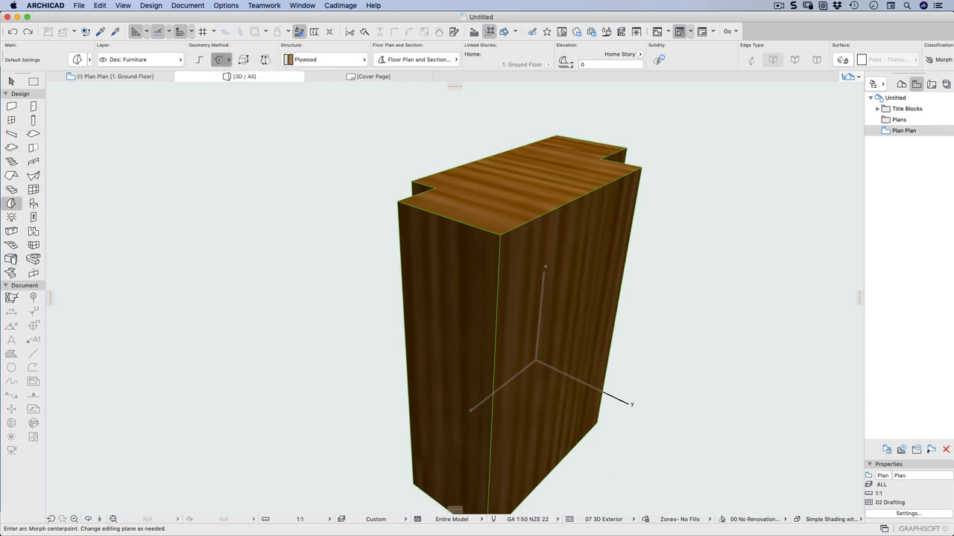
{"action": "left_click", "coordinate": [570, 278]}
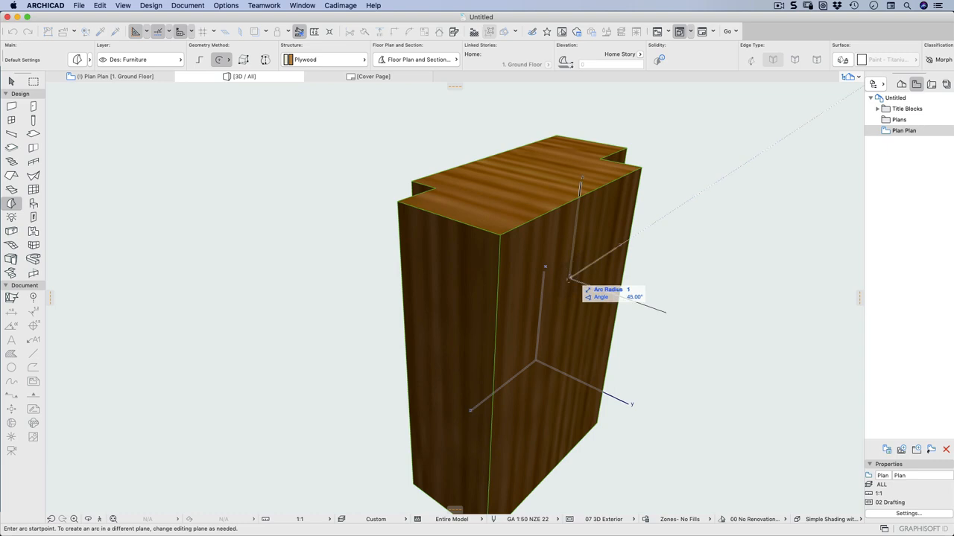
{"action": "type", "text": "6"}
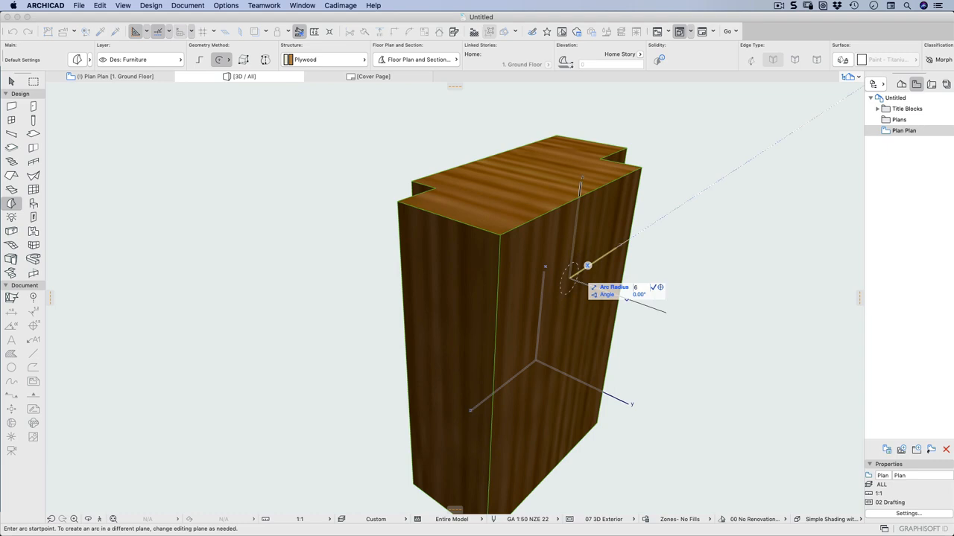
{"action": "key", "text": "Return"}
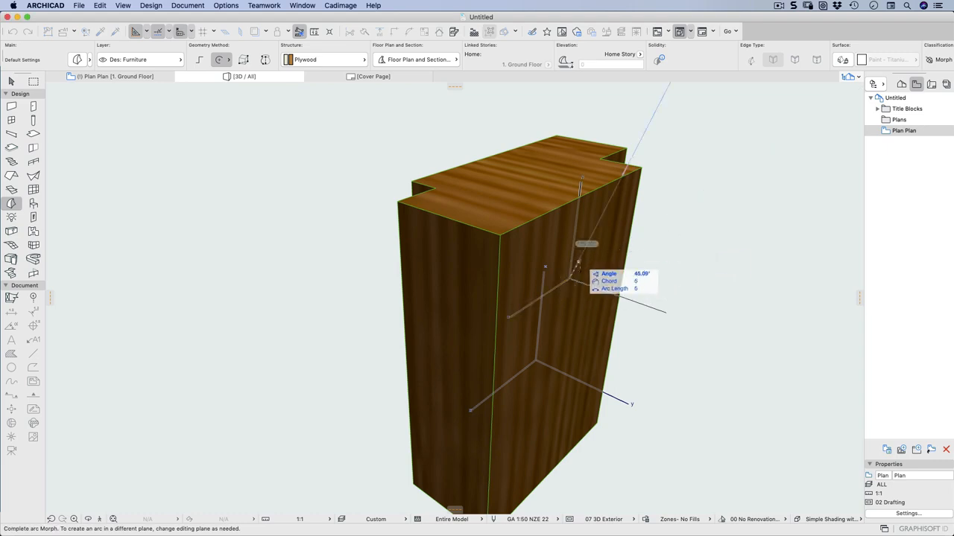
{"action": "type", "text": "360"}
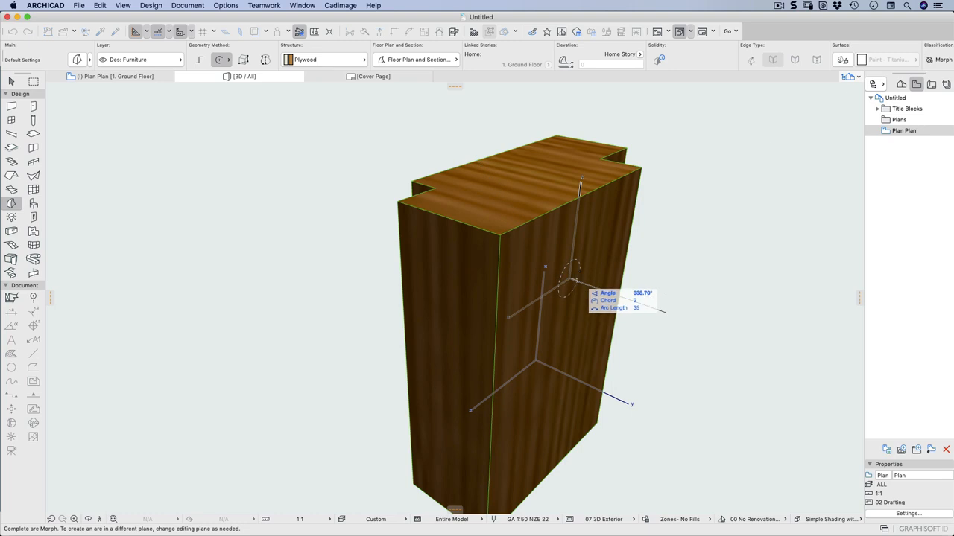
{"action": "key", "text": "Return"}
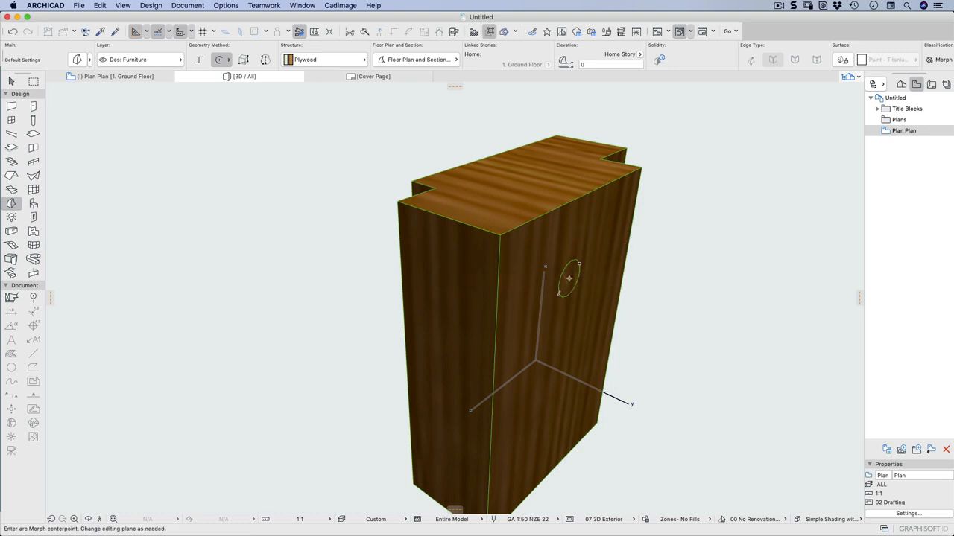
{"action": "key", "text": "Escape"}
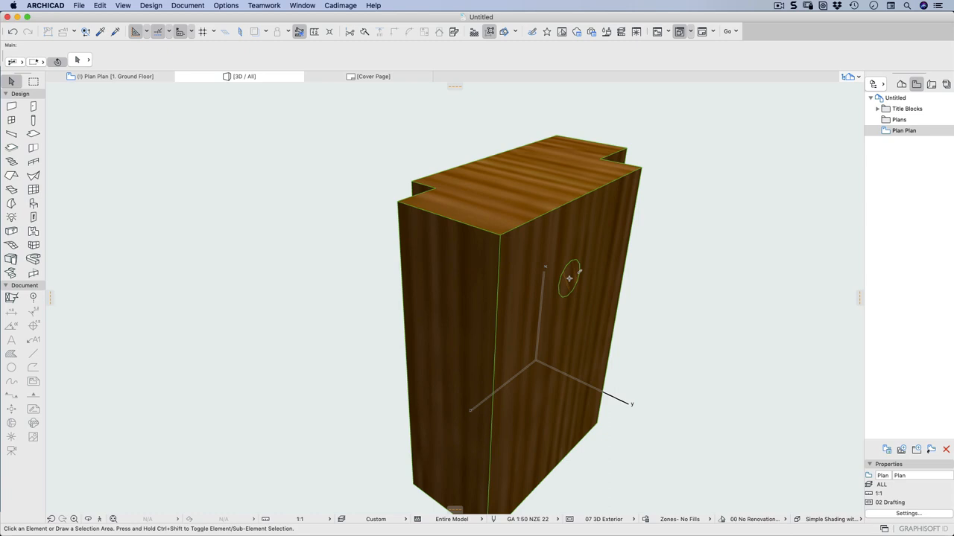
Extrude the circle through the block's full thickness into a cylinder protruding from the opposite face, and deselect it.
{"action": "left_click", "coordinate": [569, 279]}
{"action": "left_click", "coordinate": [569, 278]}
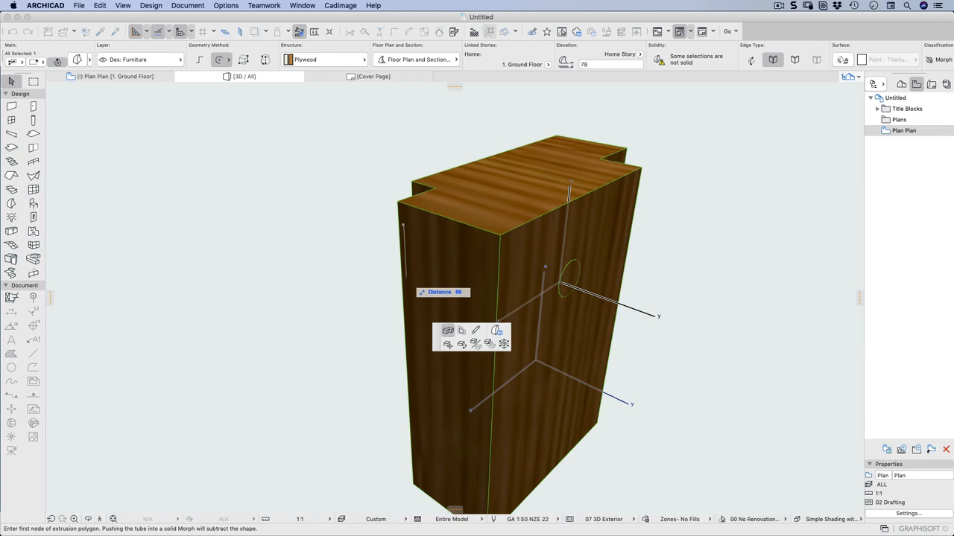
{"action": "middle_click_drag", "start_coordinate": [394, 279], "coordinate": [580, 278], "text": "shift"}
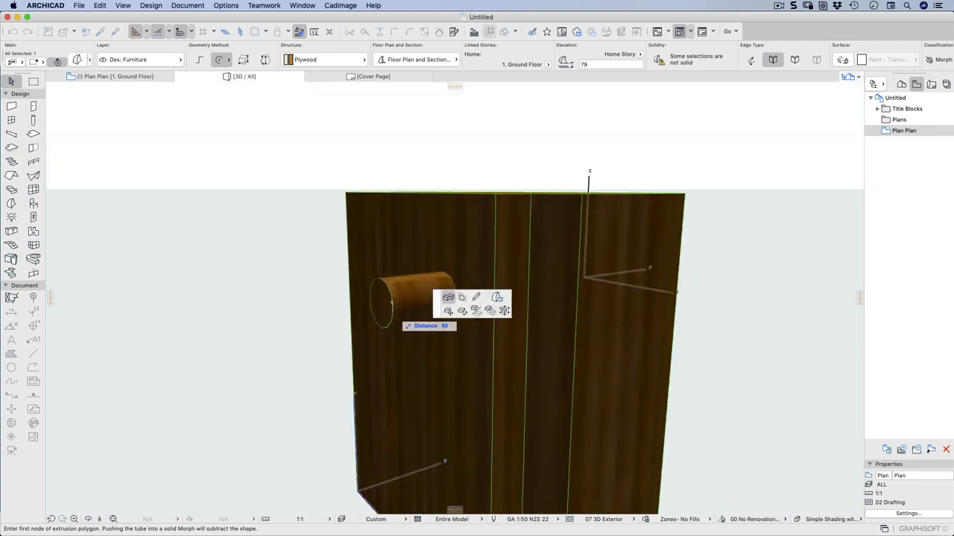
{"action": "left_click", "coordinate": [420, 298]}
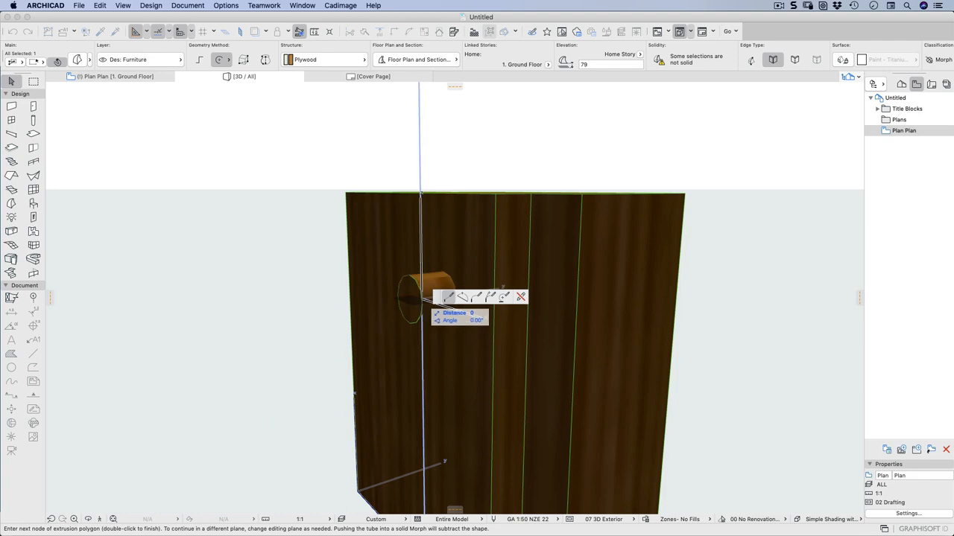
{"action": "left_click", "coordinate": [421, 298]}
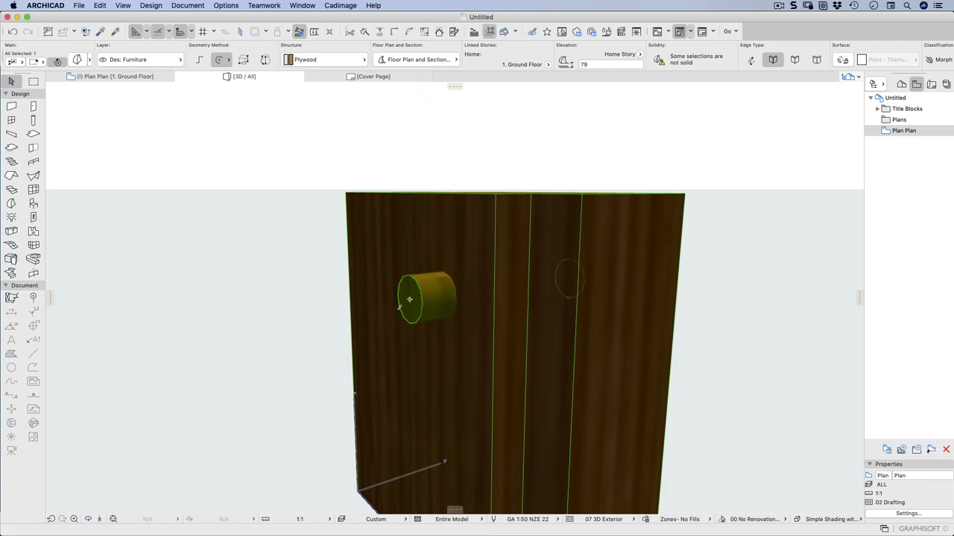
{"action": "middle_click_drag", "start_coordinate": [409, 299], "coordinate": [216, 321], "text": "shift"}
{"action": "key", "text": "Tab"}
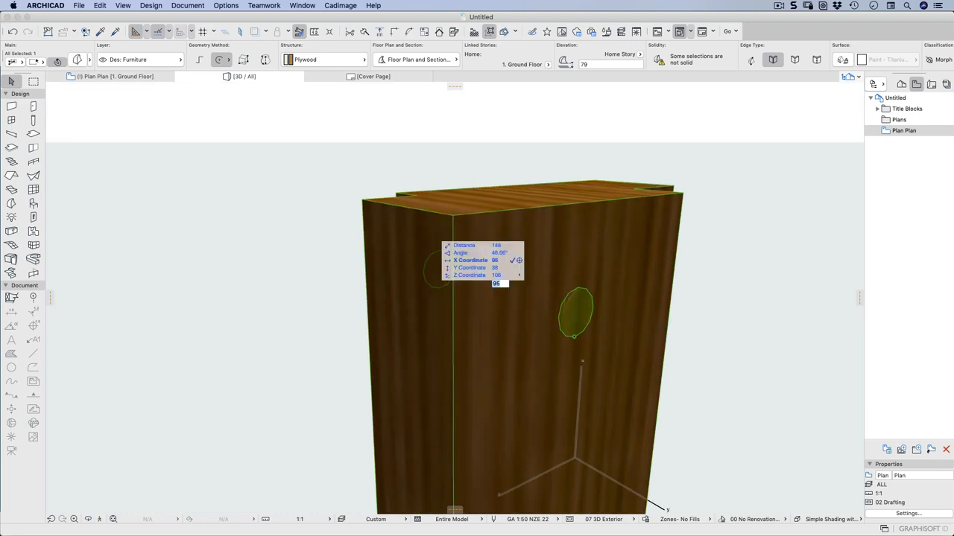
{"action": "key", "text": "Escape"}
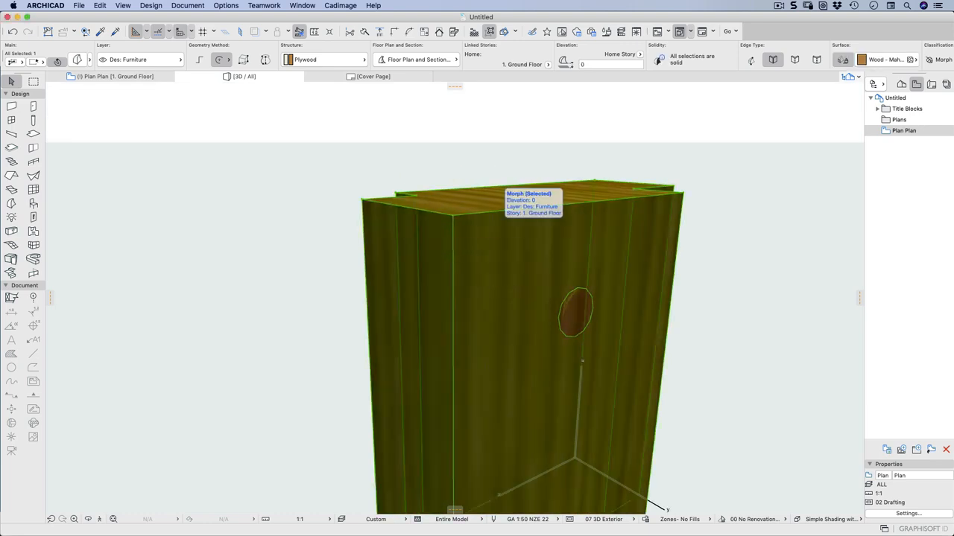
Select the cylinder and the block and apply a Boolean subtraction with the block as target to cut a round through-hole.
{"action": "left_click", "coordinate": [576, 314]}
{"action": "left_click", "coordinate": [453, 230], "text": "shift"}
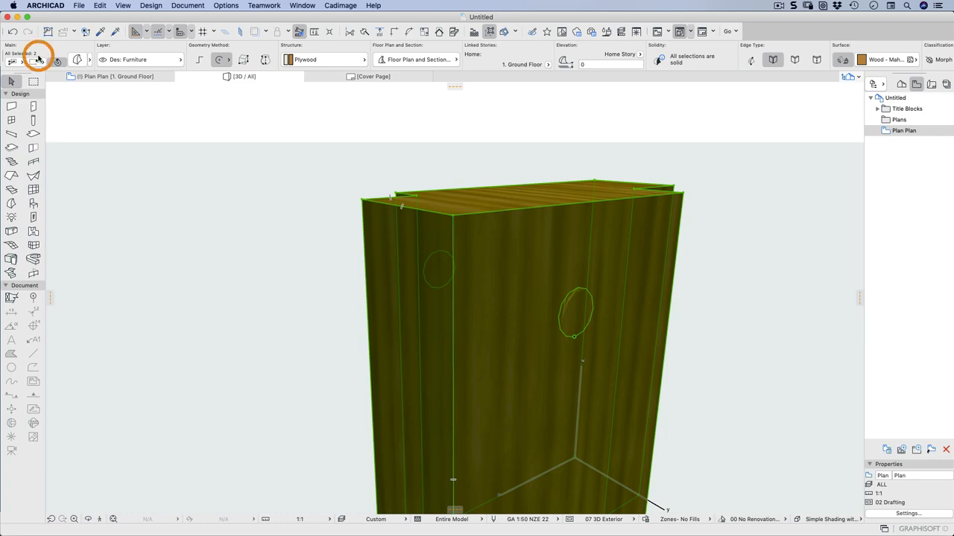
{"action": "right_click", "coordinate": [545, 229]}
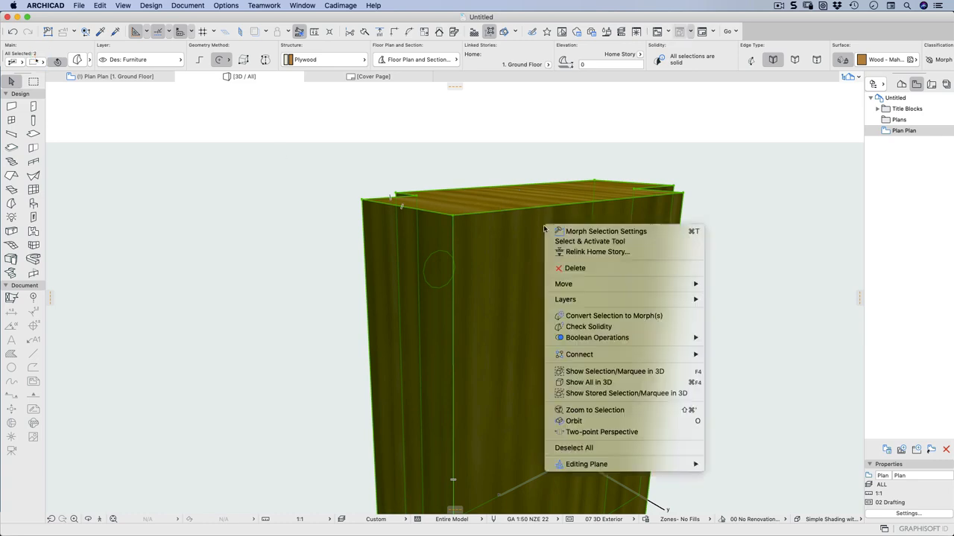
{"action": "mouse_move", "coordinate": [616, 339]}
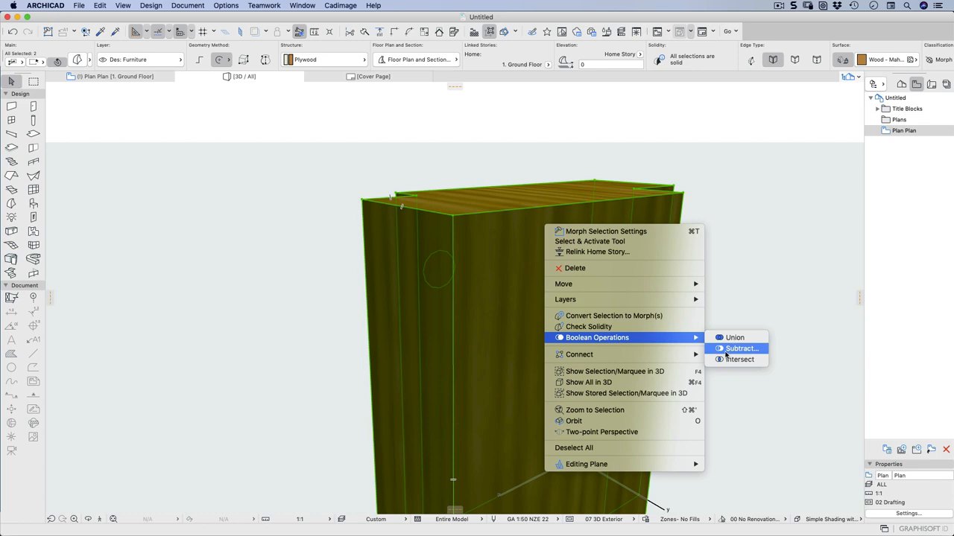
{"action": "left_click", "coordinate": [732, 350]}
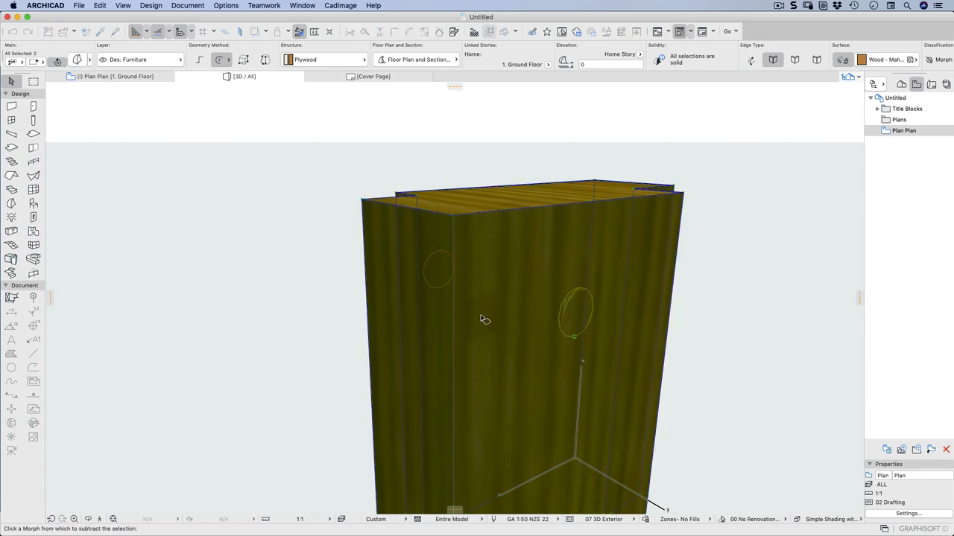
{"action": "left_click", "coordinate": [482, 388]}
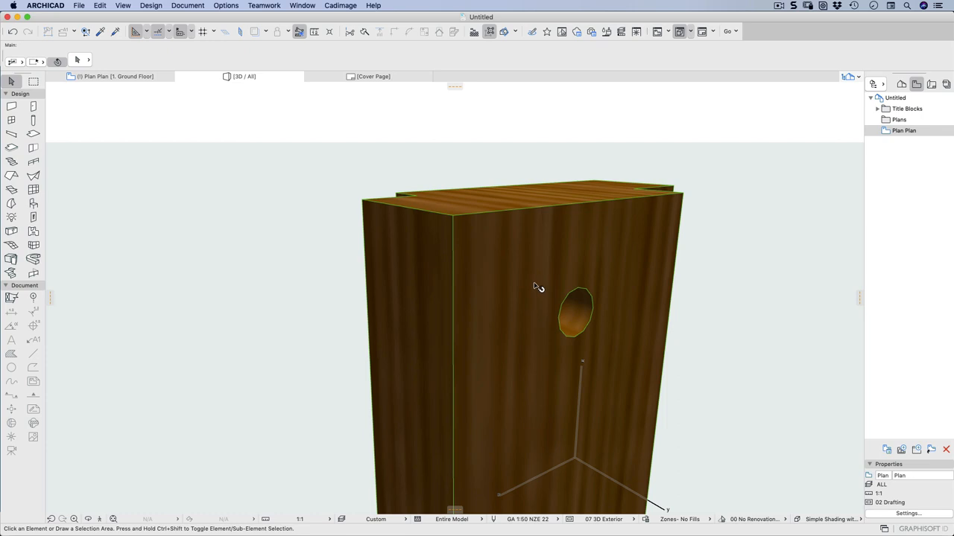
{"action": "scroll", "coordinate": [532, 281], "scroll_direction": "down", "scroll_amount": 3}
{"action": "mouse_move", "coordinate": [530, 272]}
{"action": "middle_mouse_down"}
{"action": "mouse_move", "coordinate": [488, 279]}
{"action": "mouse_move", "coordinate": [510, 254]}
{"action": "mouse_move", "coordinate": [362, 272]}
{"action": "mouse_move", "coordinate": [353, 200]}
{"action": "mouse_move", "coordinate": [529, 278]}
{"action": "middle_mouse_up"}
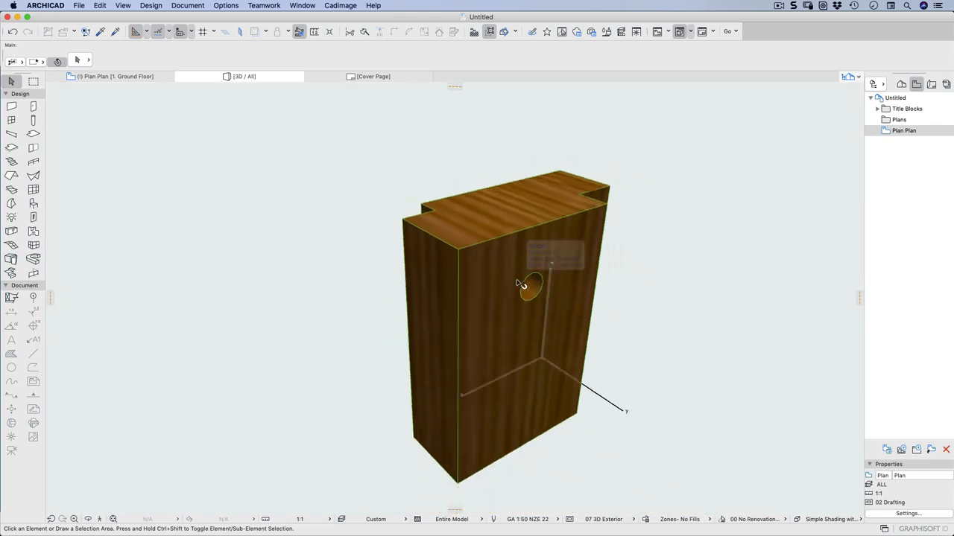